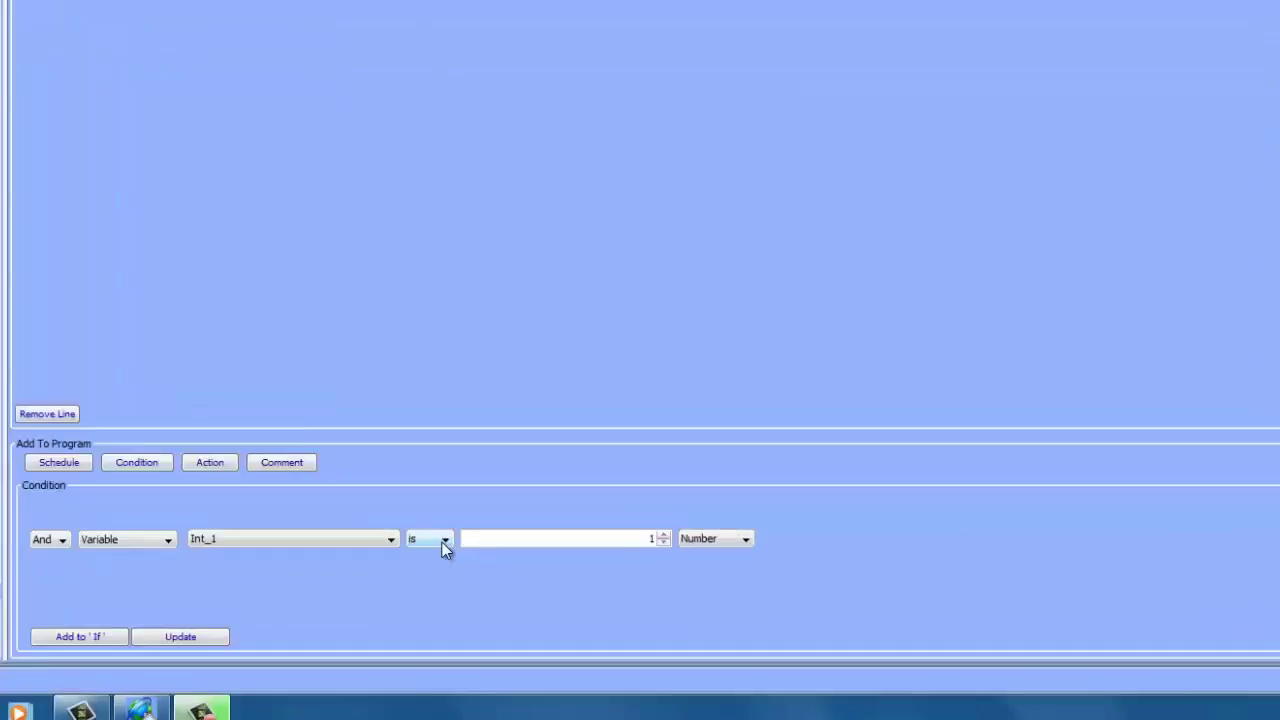
Step: Review the comparison operators offered for the Int_1 condition and the assignment operators offered for the Int_1 action
left_click(432, 588)
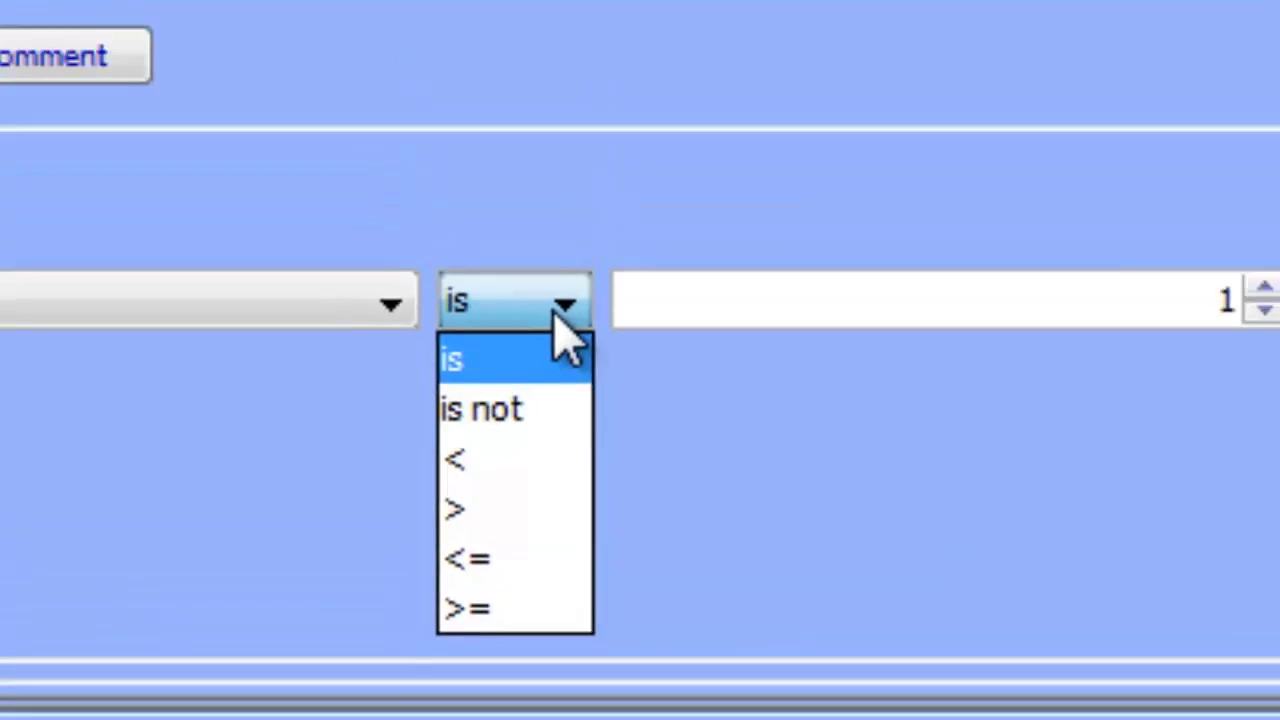
left_click(543, 118)
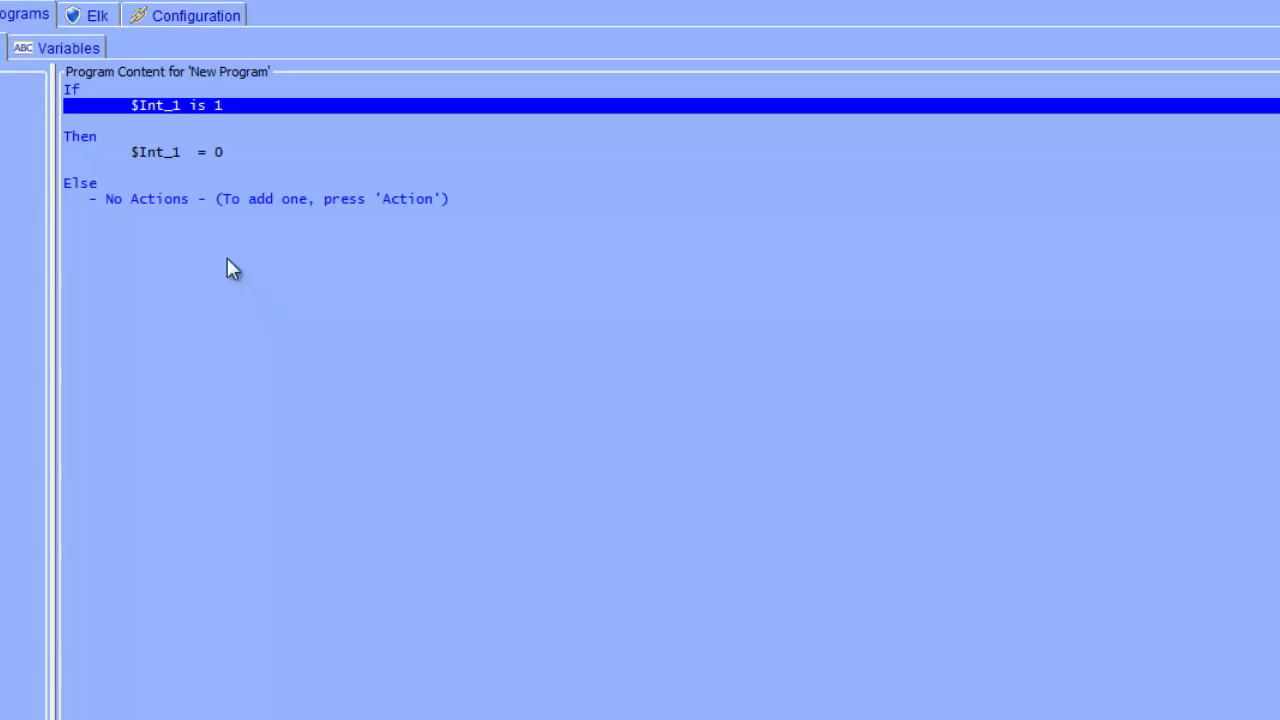
left_click(157, 152)
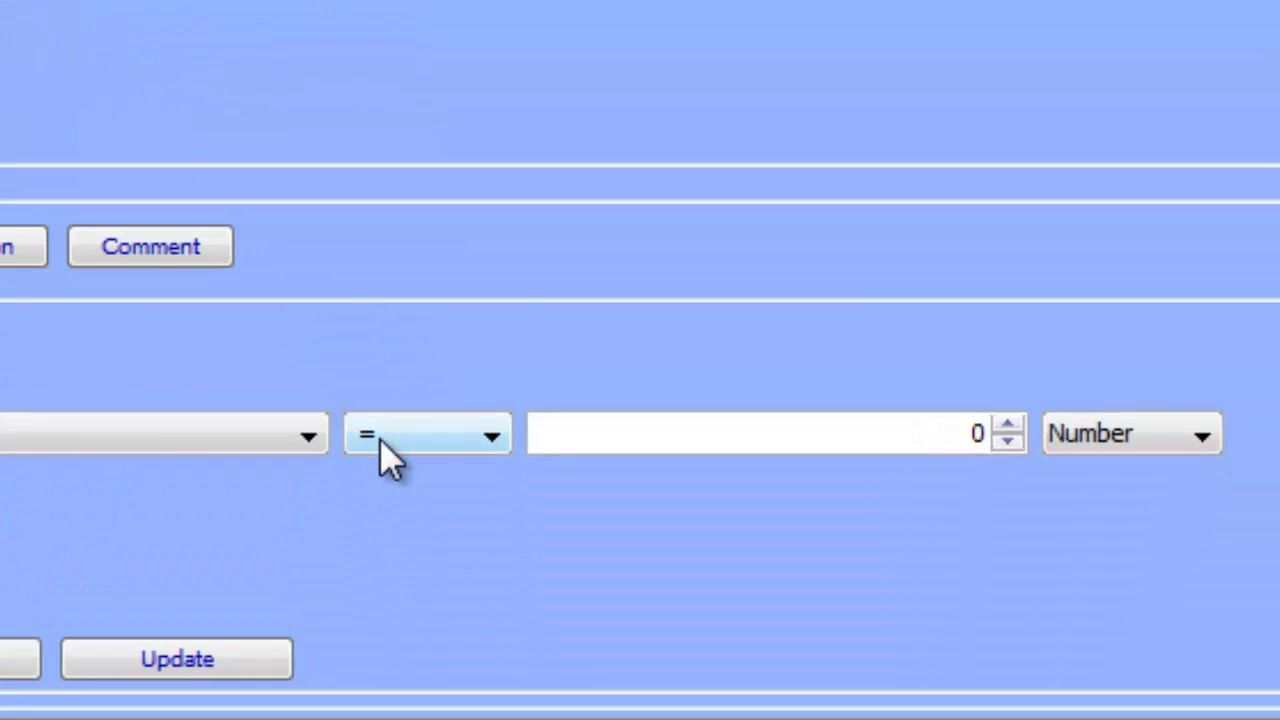
left_click(388, 436)
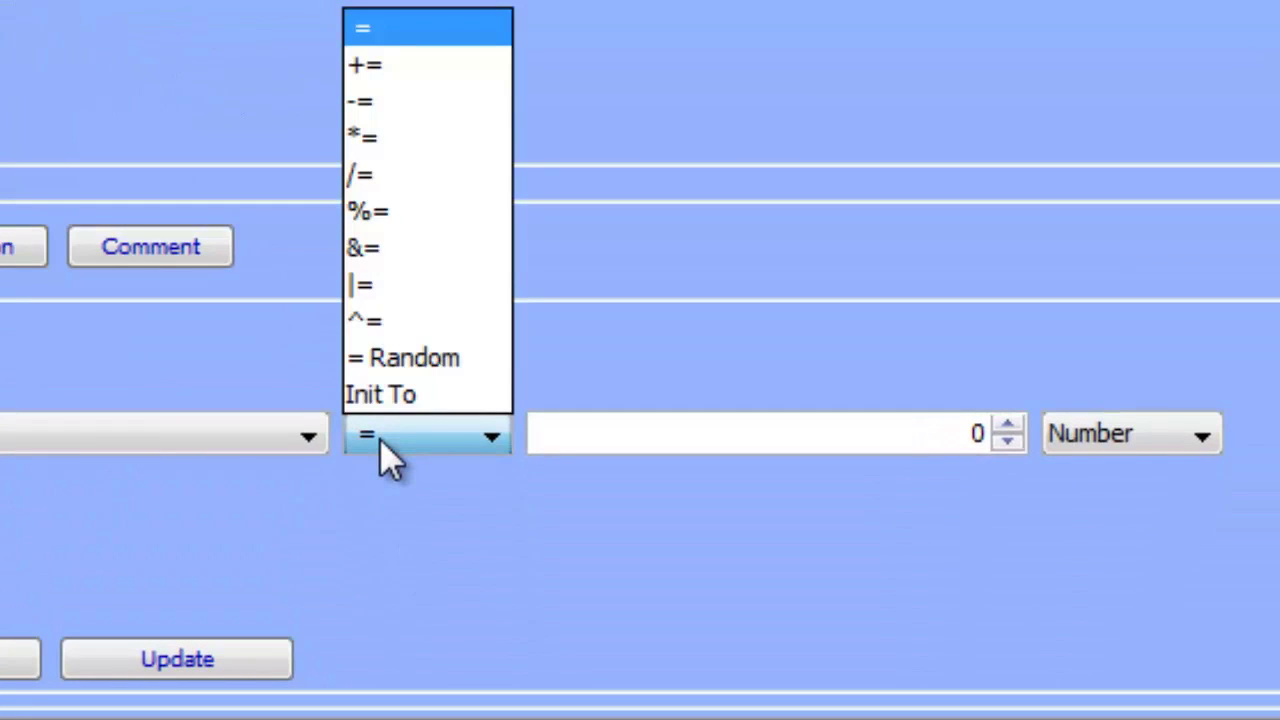
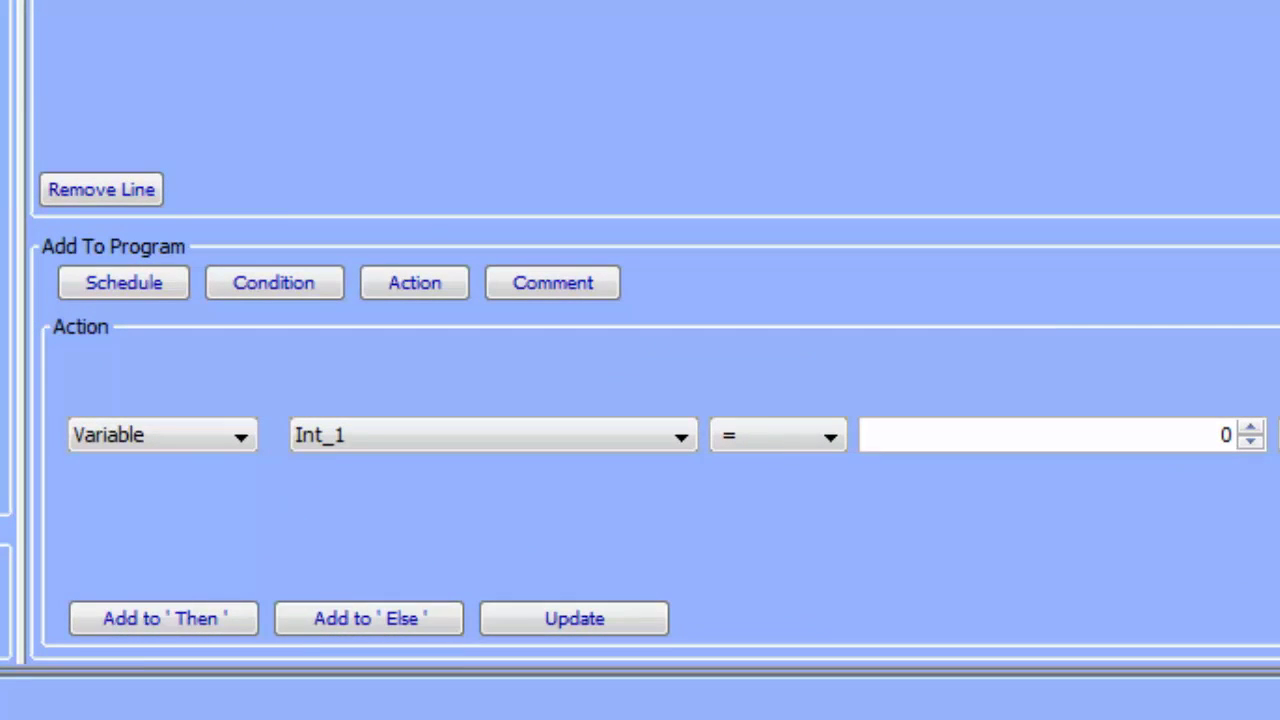
Step: Change the Int_1 action to multiply the variable by 25 (*= 25) and update the program line
left_click(774, 445)
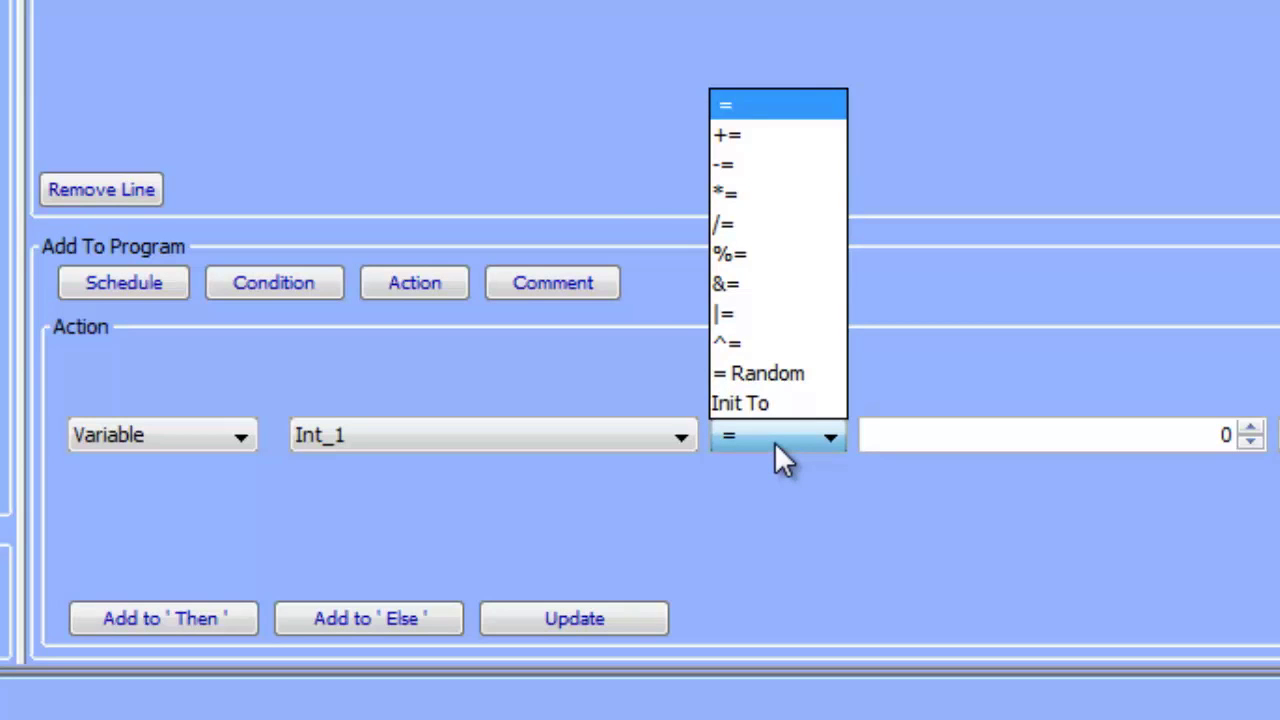
left_click(748, 196)
double_click(1226, 435)
type("25")
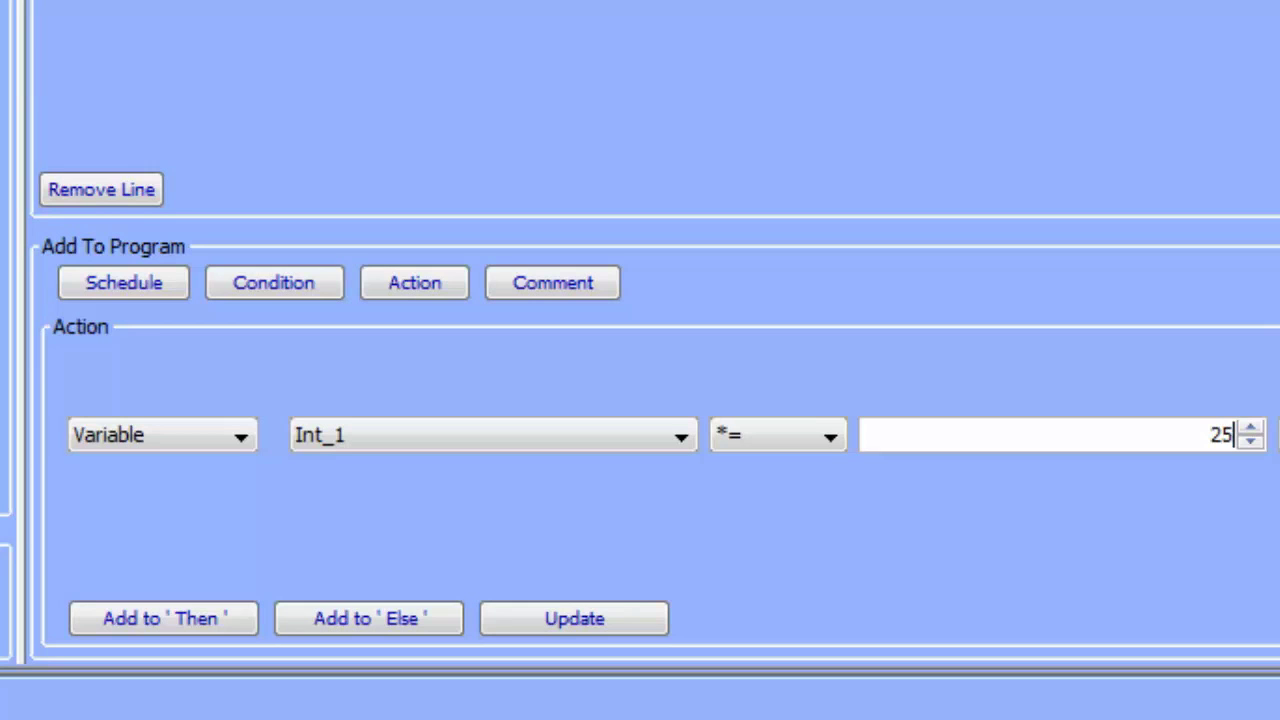
left_click(530, 622)
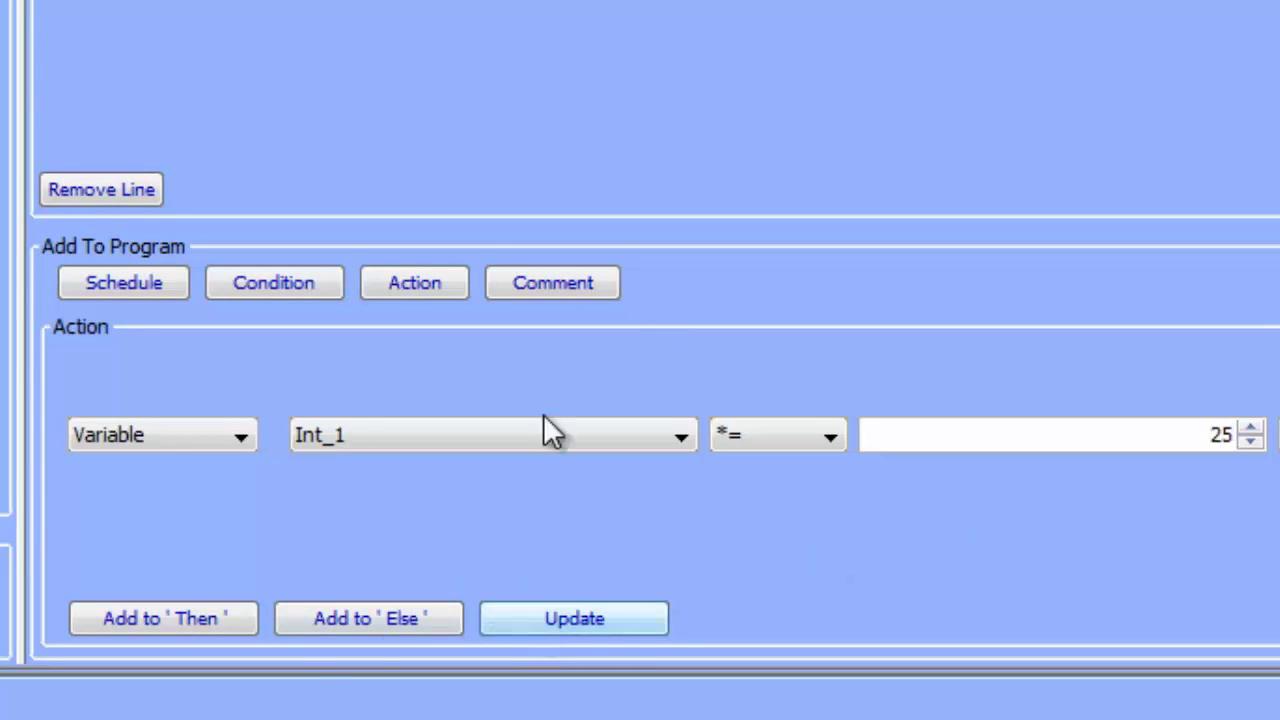
Step: Add a second Int_1 action to the Then section that divides the variable by 100 (/= 100)
left_click(767, 436)
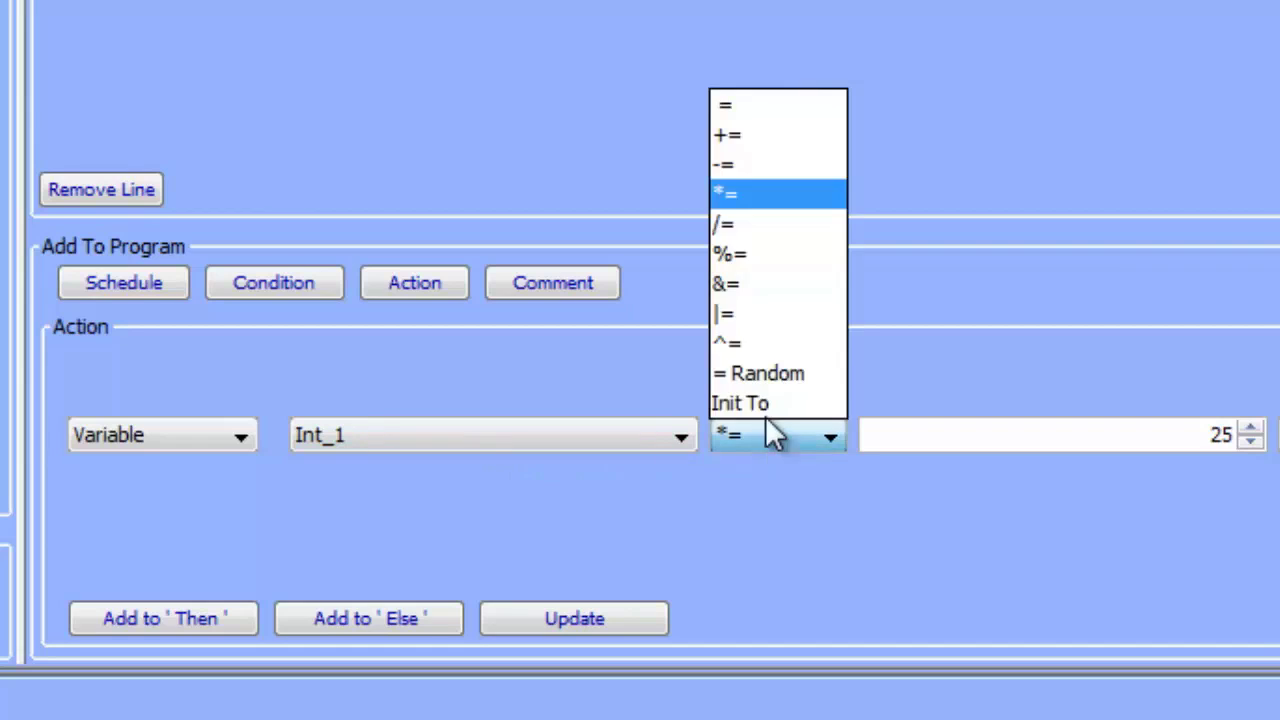
left_click(761, 225)
left_click(1066, 436)
key("shift+End")
type("100")
left_click(143, 614)
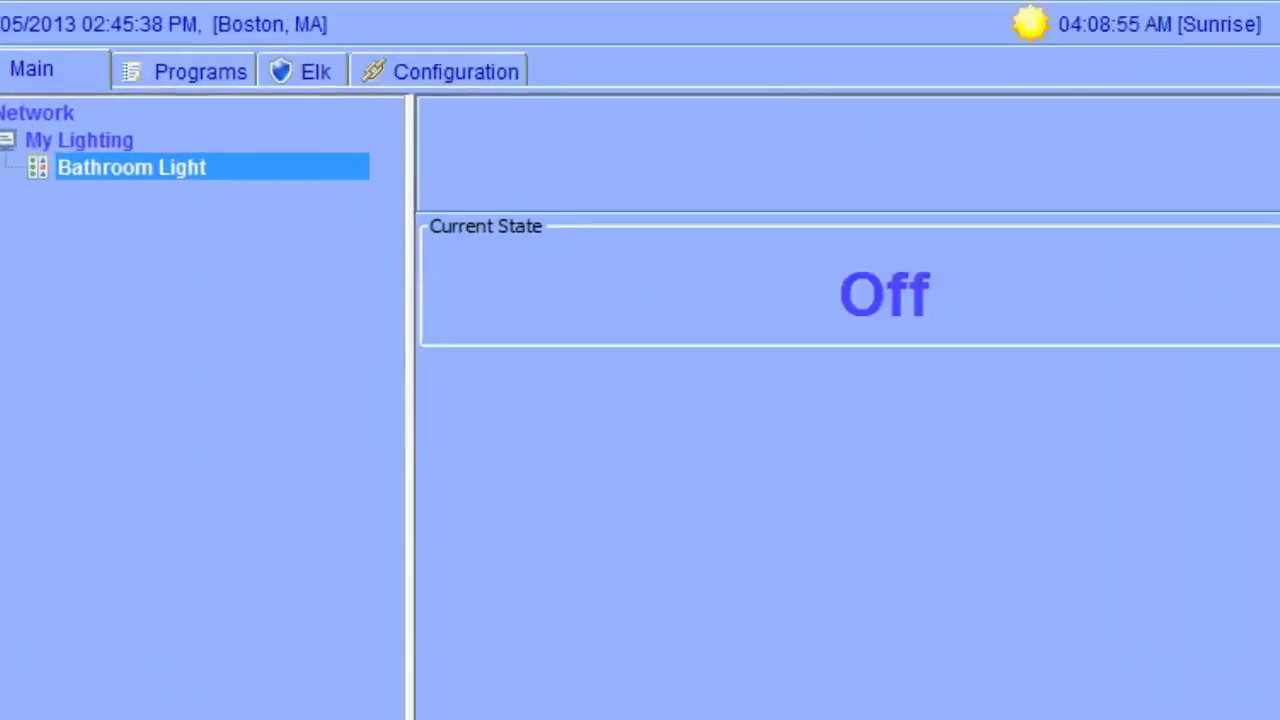
Step: Add a new state variable to the program variables
left_click(262, 70)
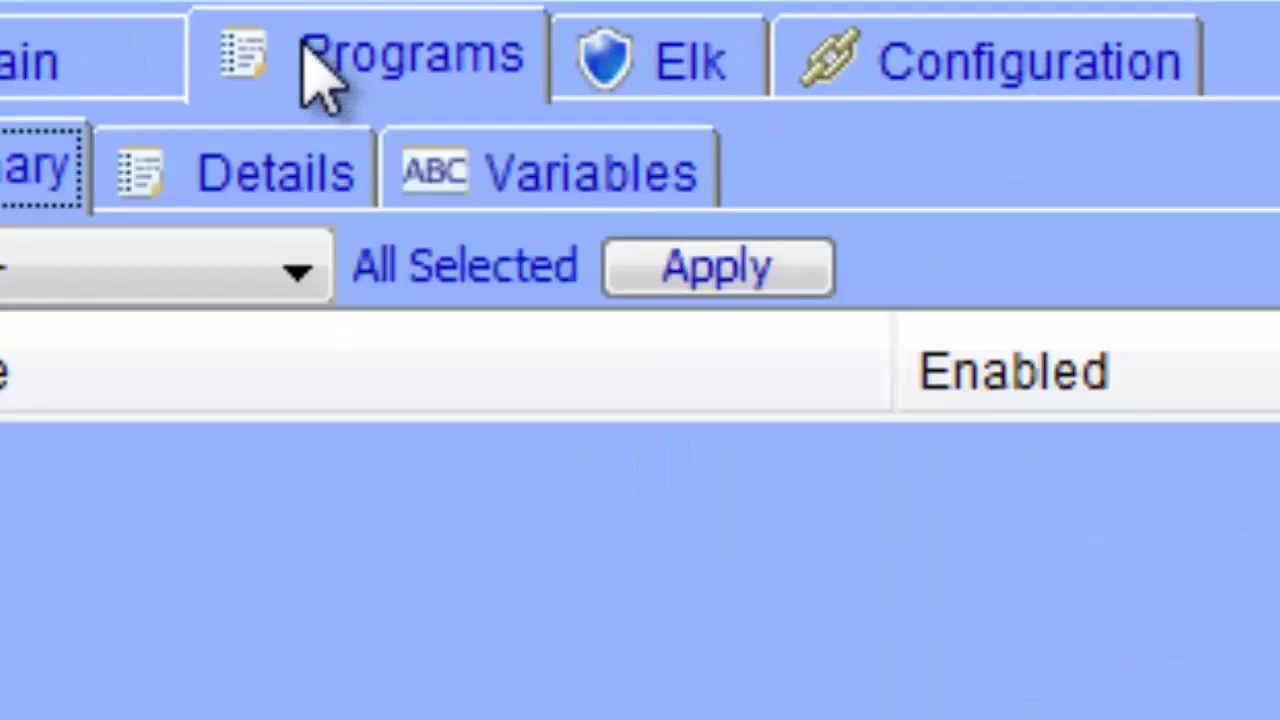
left_click(645, 200)
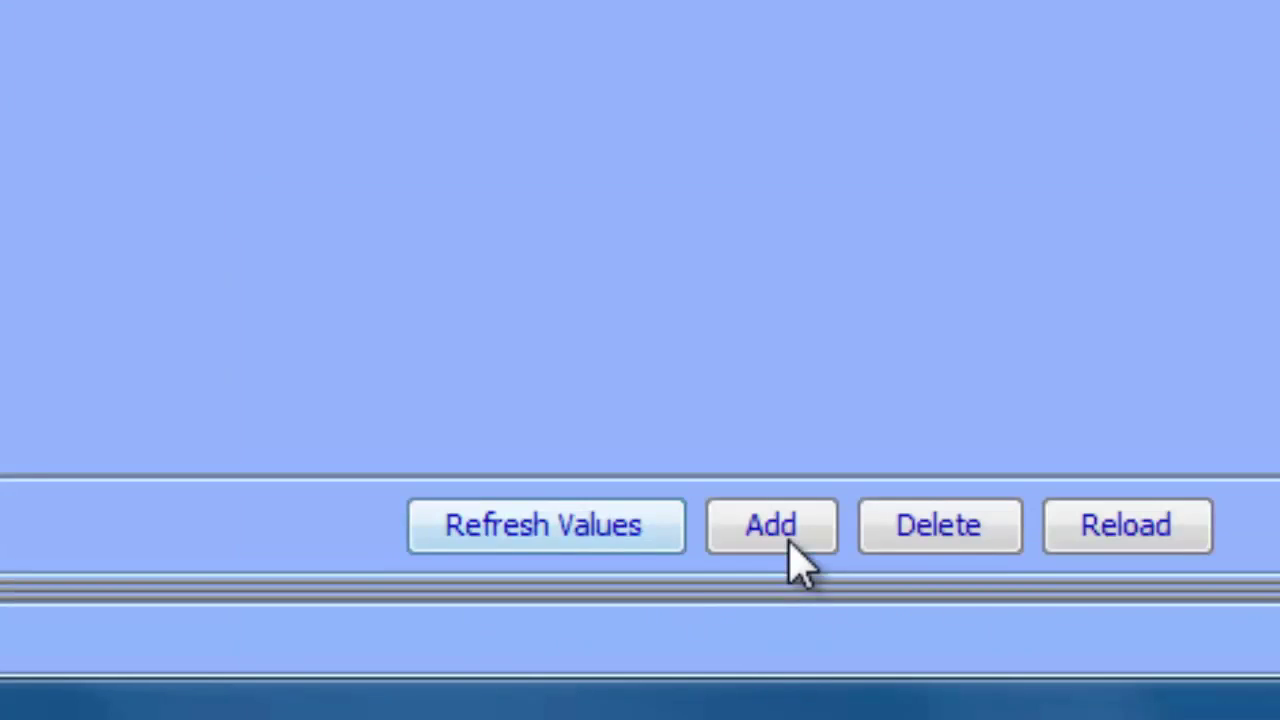
left_click(641, 633)
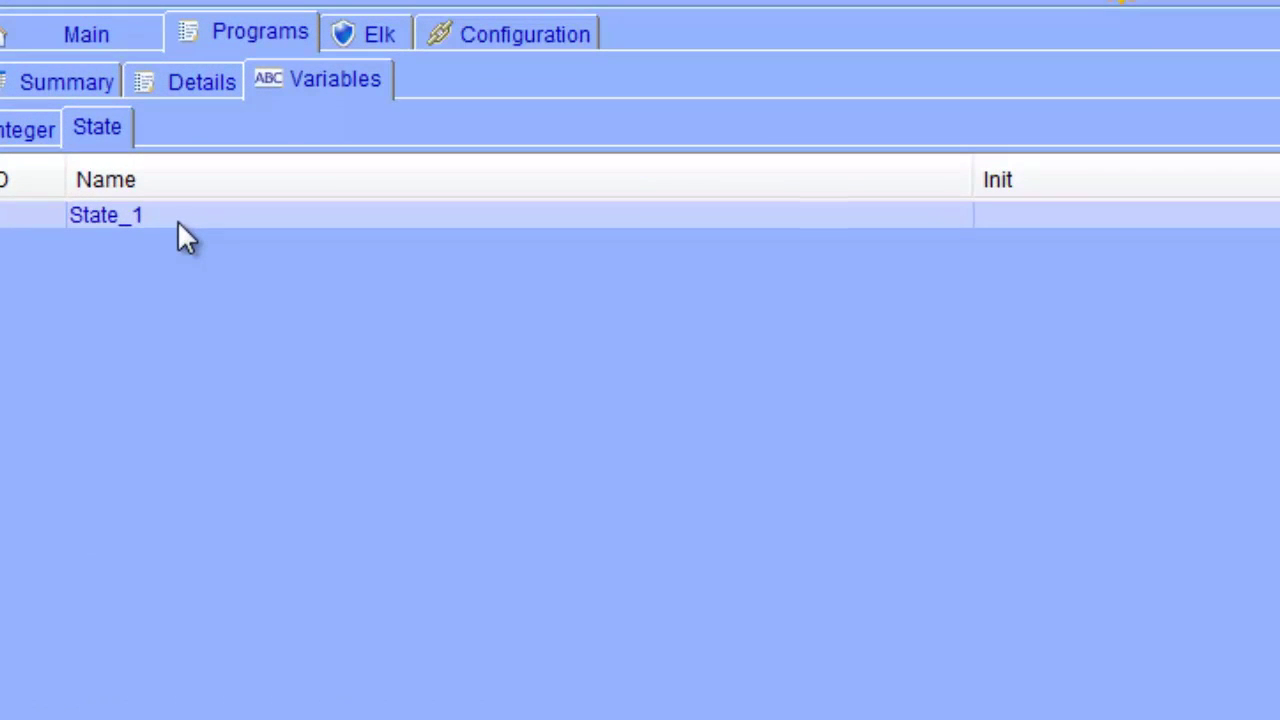
Step: Rename the state variable State_1 as BathroomLightCount and save the variable list
left_click(184, 222)
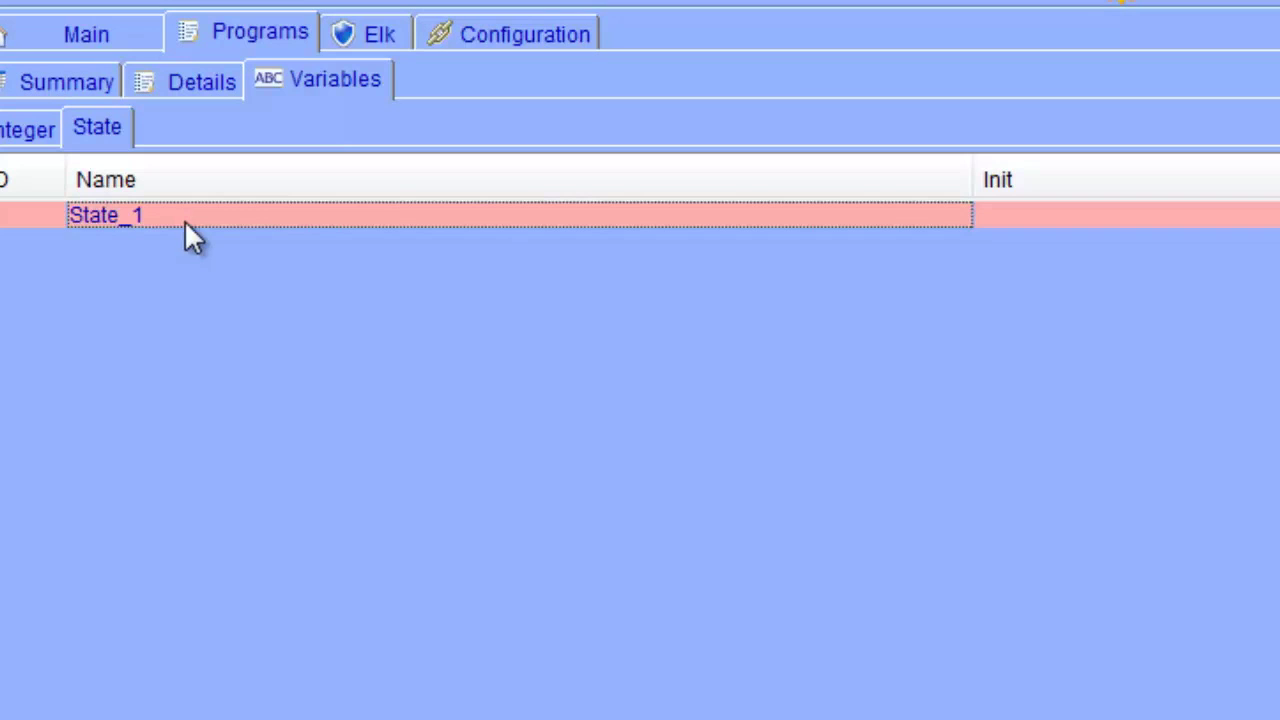
left_click(133, 216)
double_click(78, 216)
key("BackSpace")
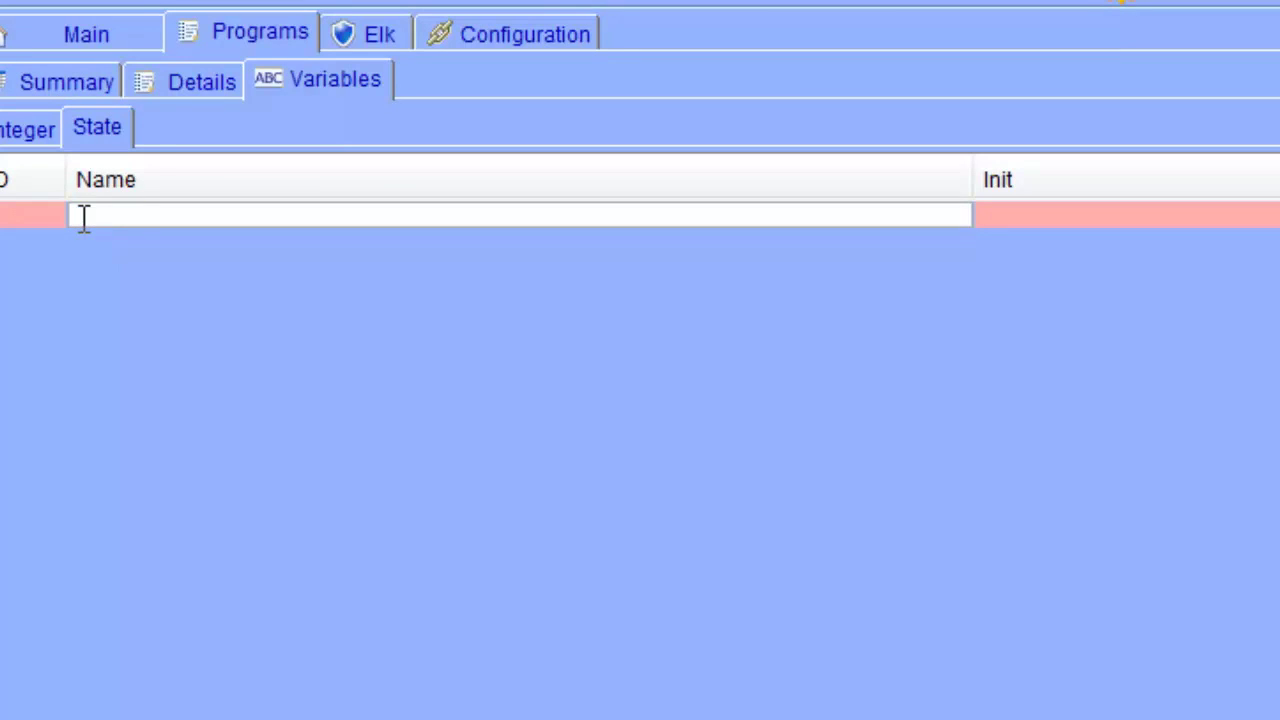
type("BathroolmLightCount")
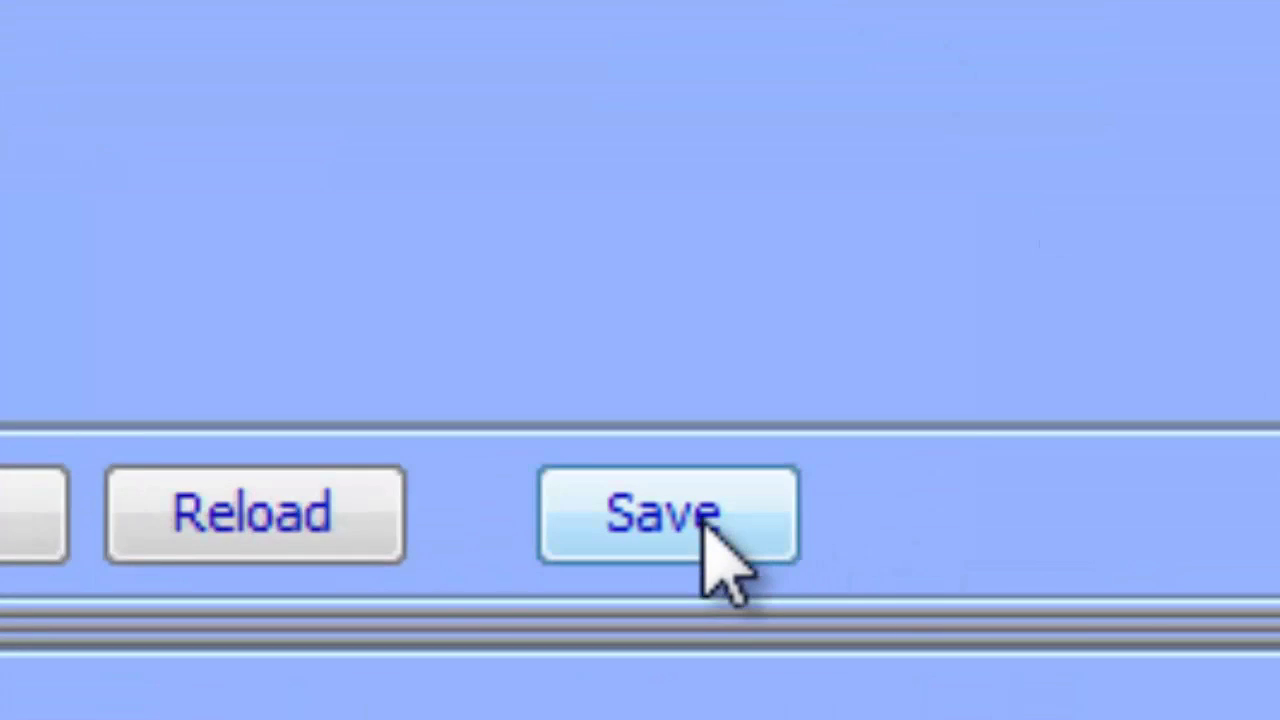
left_click(703, 510)
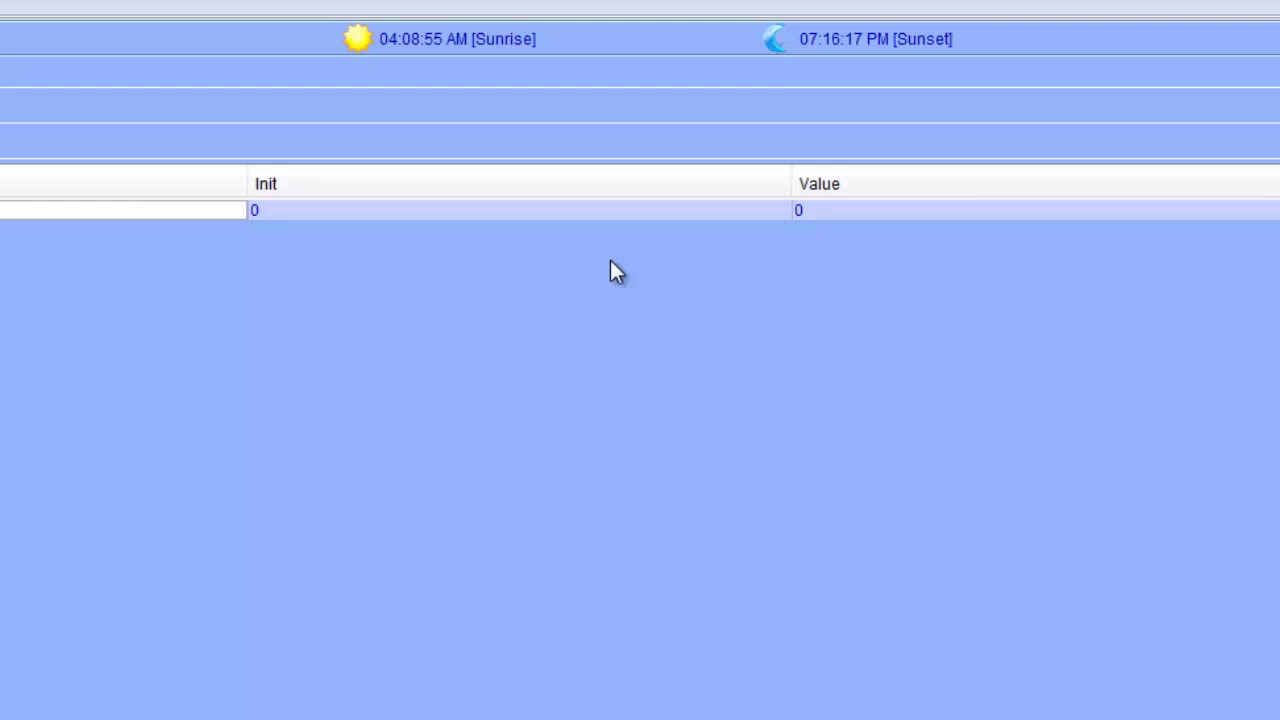
Step: Set both the Init and the Value of the state variable to 100
left_click(826, 209)
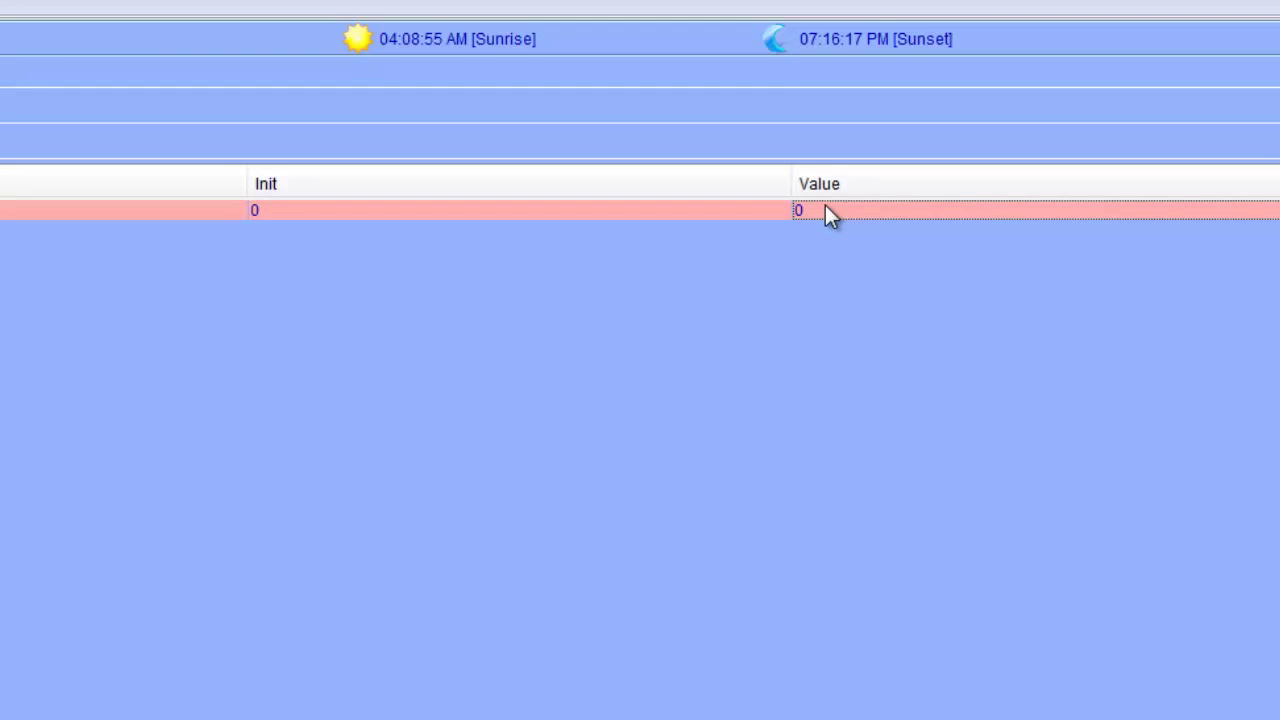
left_click(671, 243)
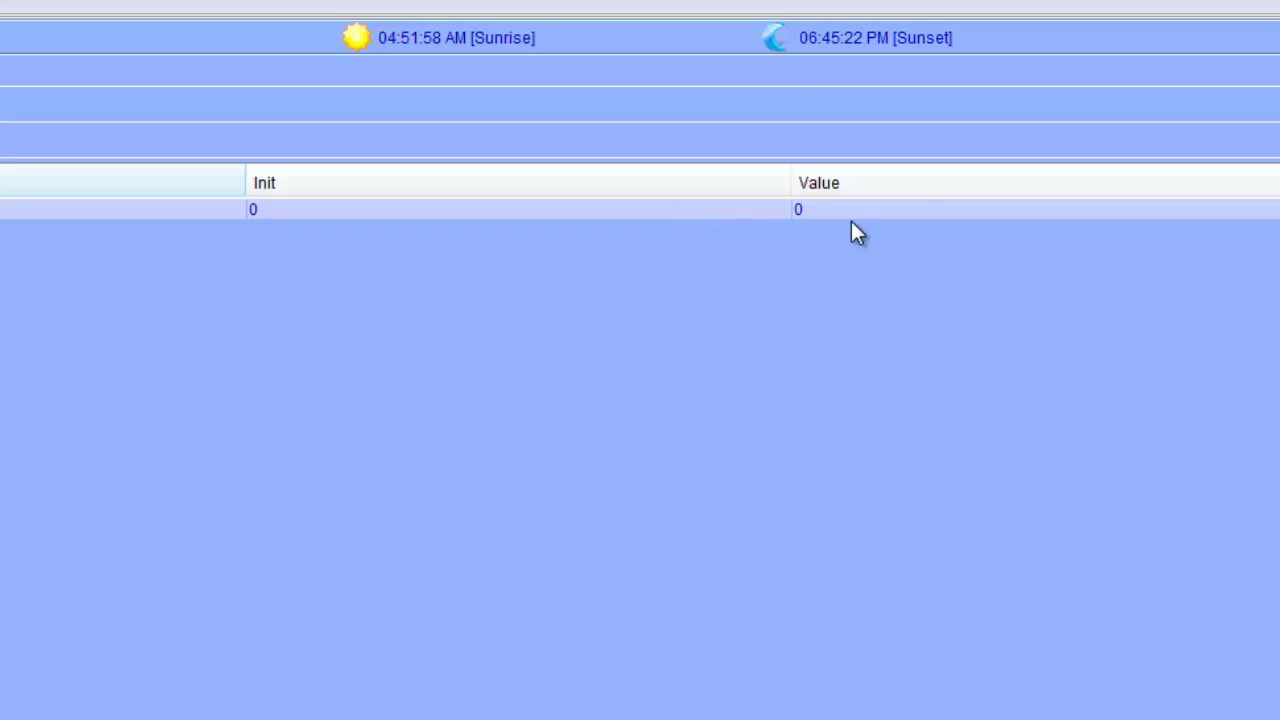
double_click(700, 210)
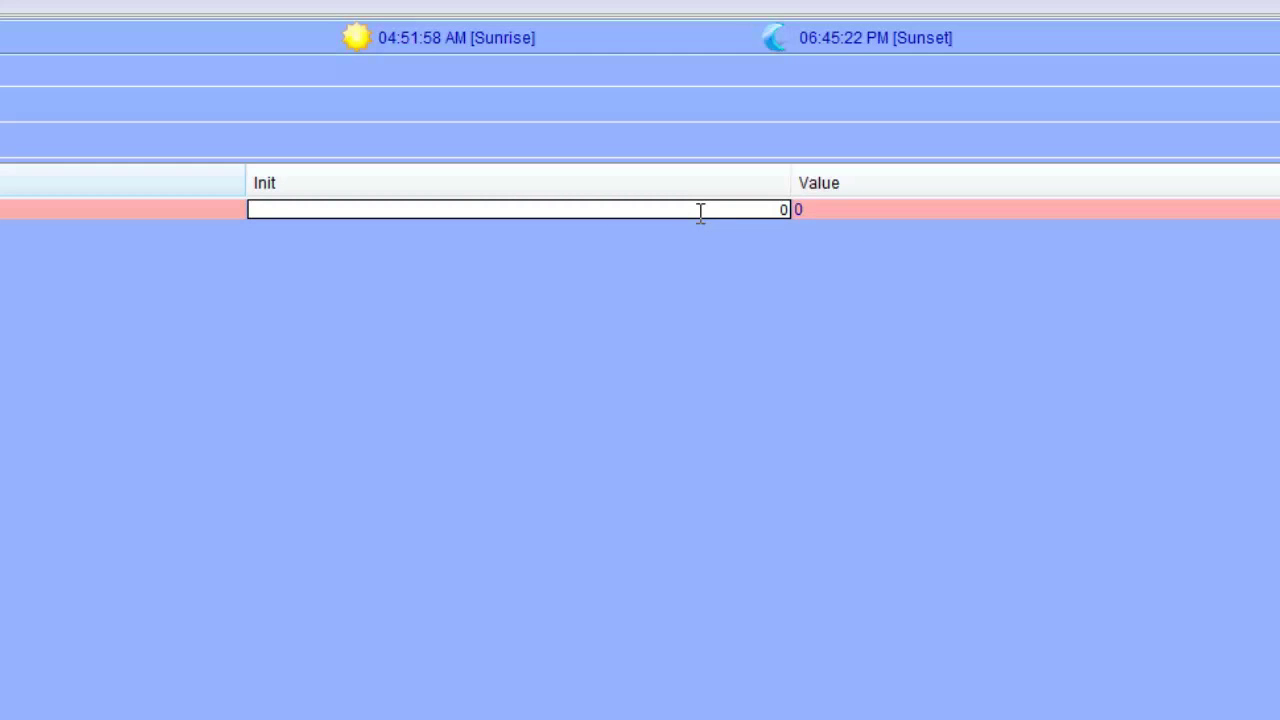
key("BackSpace")
type("100")
left_click(805, 203)
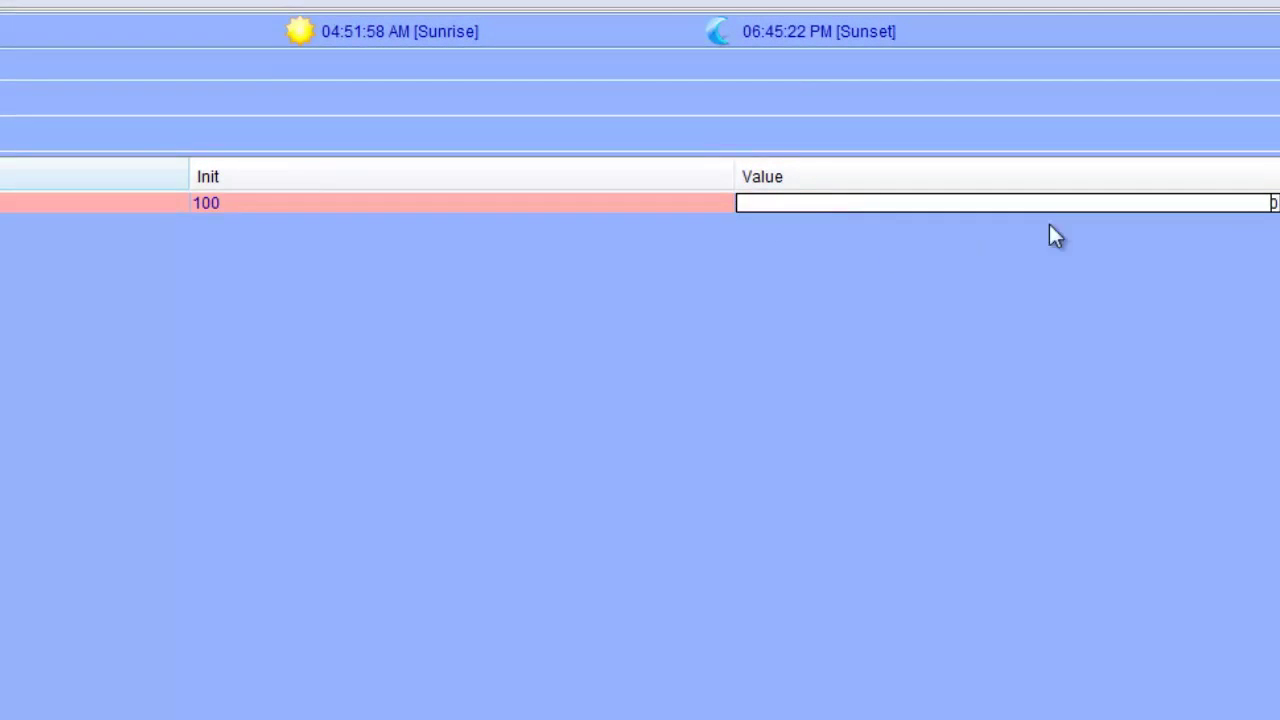
key("BackSpace")
type("100")
left_click(657, 201)
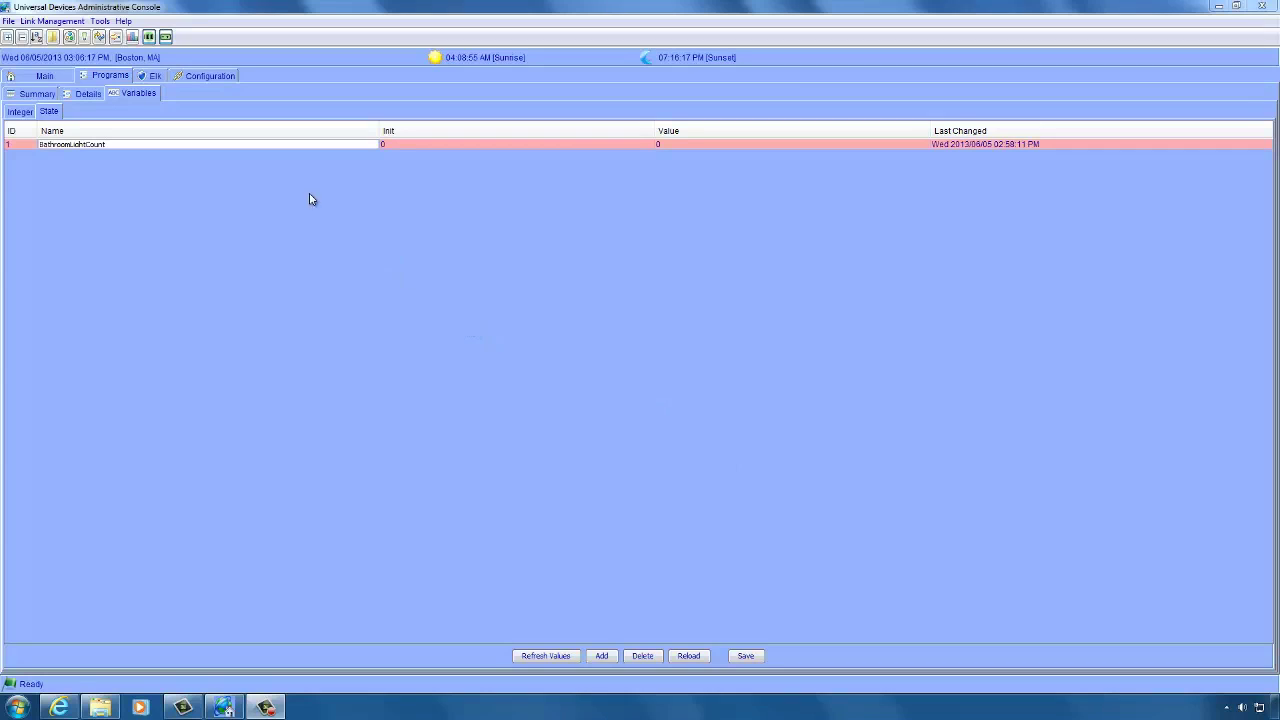
Step: Create a new program named Program 1 and save the changes
double_click(313, 147)
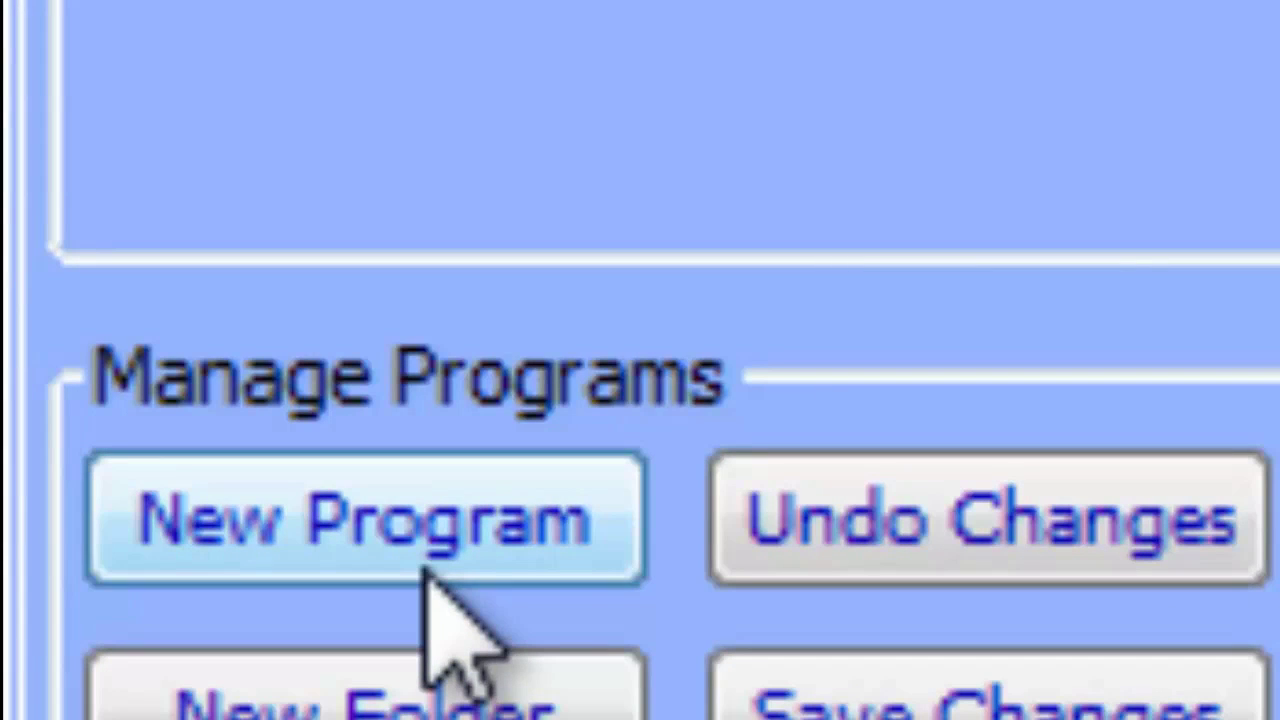
left_click(425, 560)
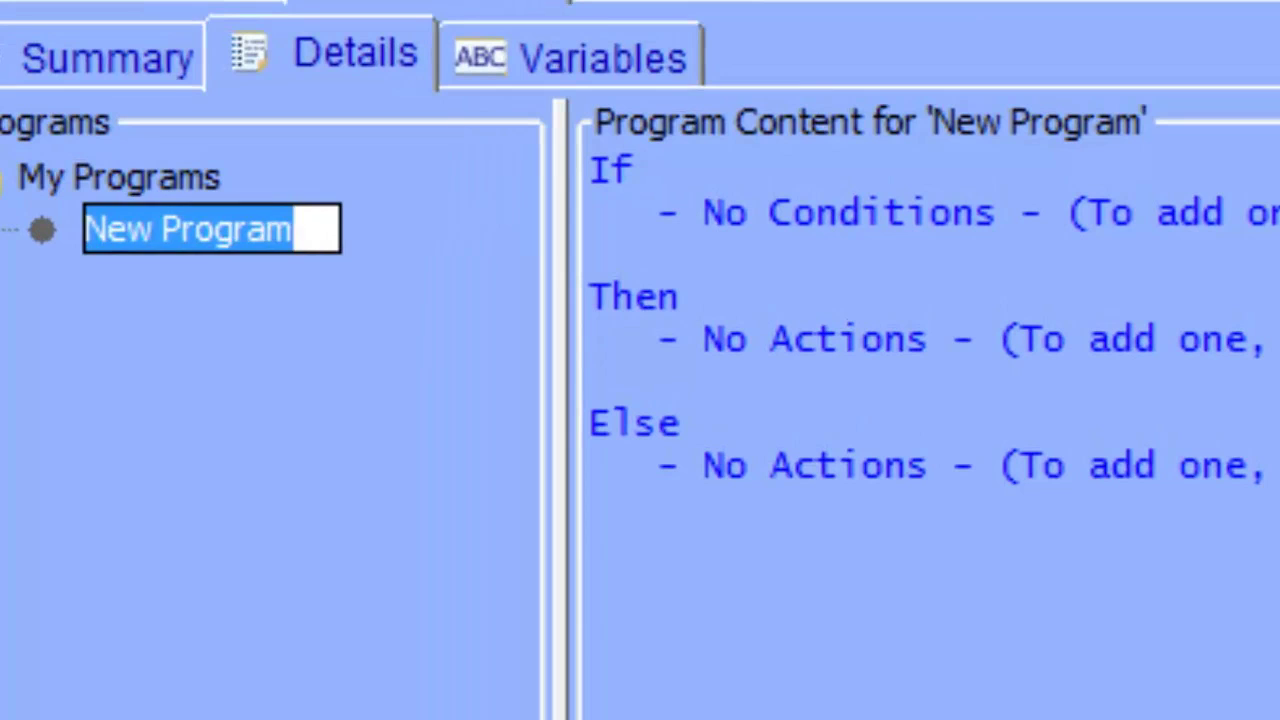
type("Program 1")
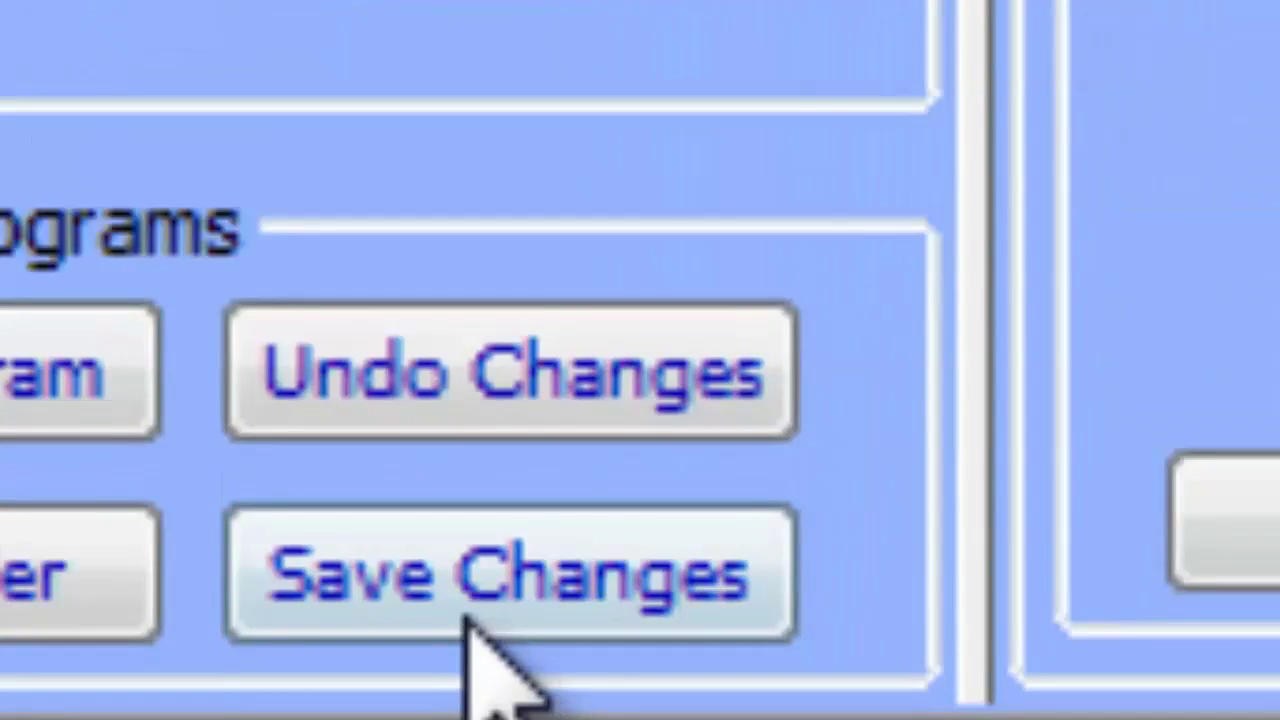
left_click(480, 605)
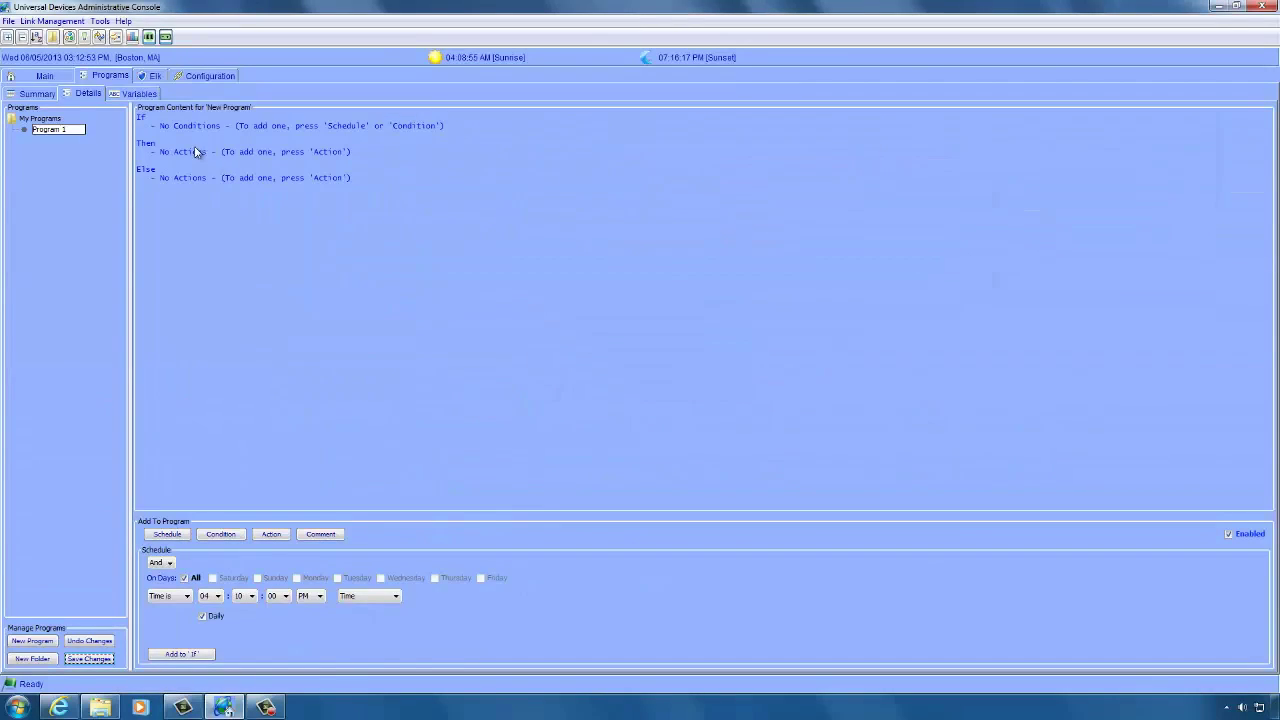
Step: Add a Control condition to the program's If section for Bathroom Light is On
left_click(171, 124)
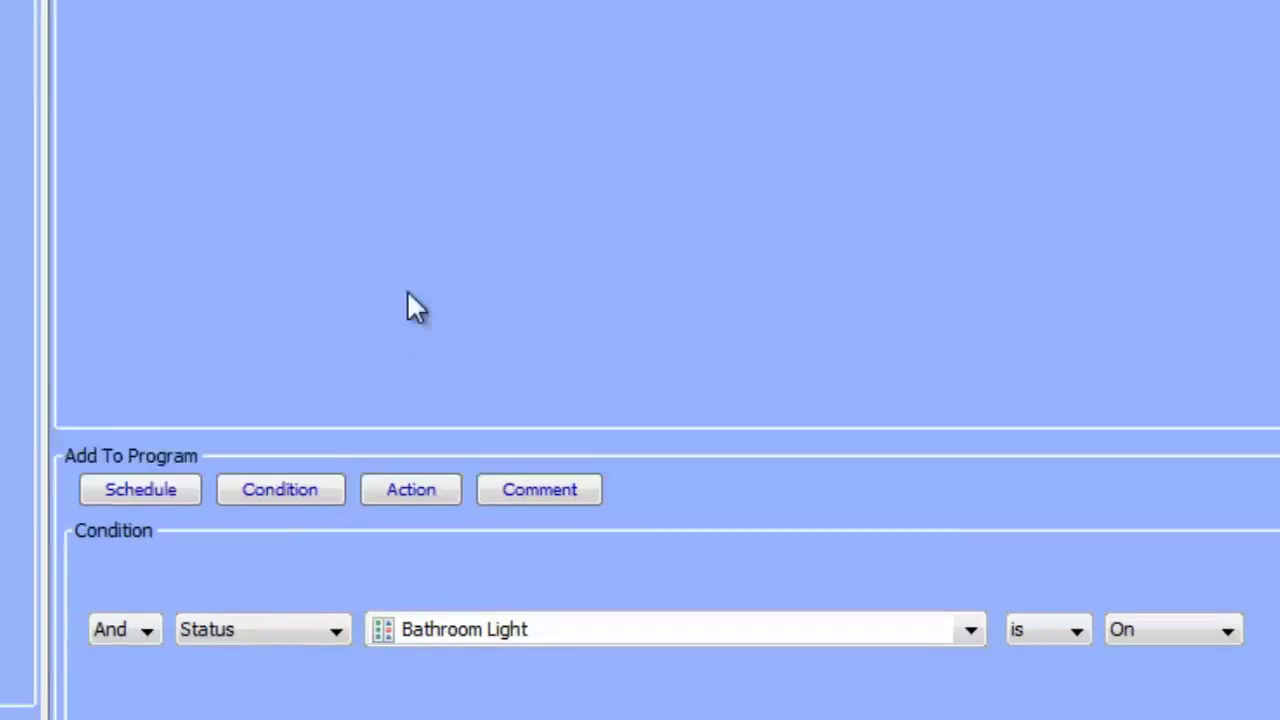
left_click(209, 454)
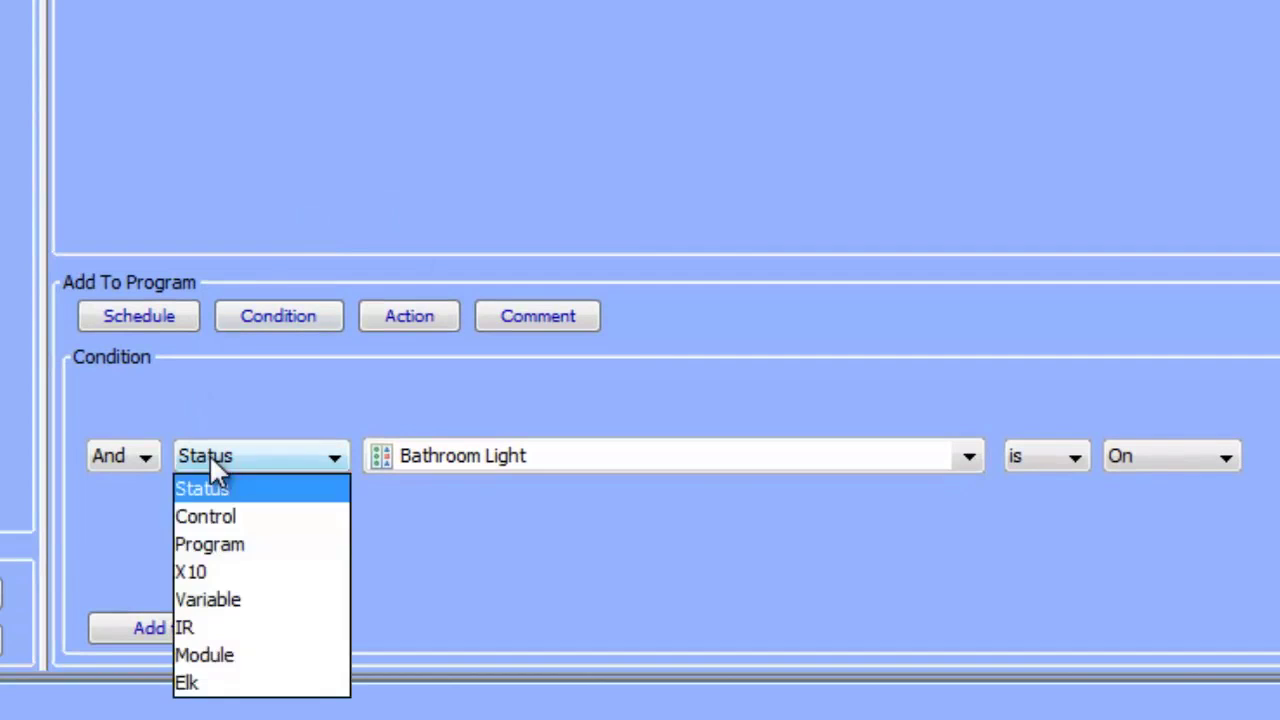
left_click(218, 514)
left_click(412, 462)
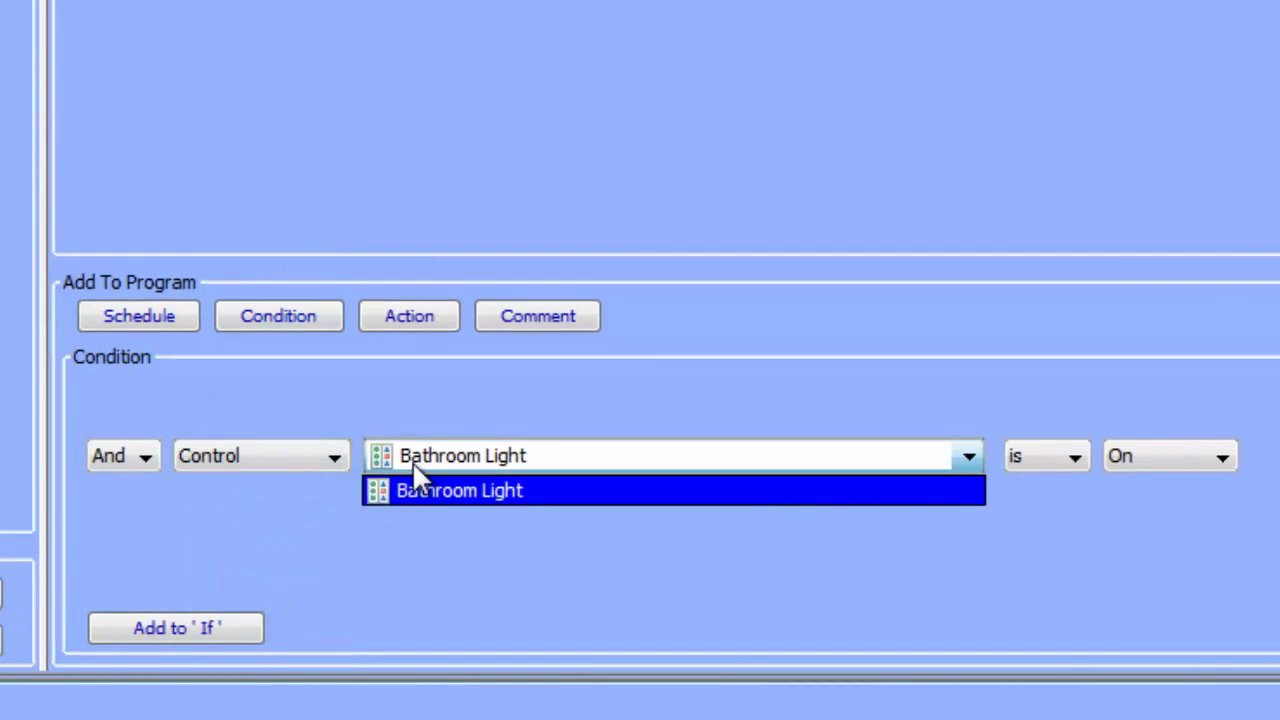
left_click(412, 462)
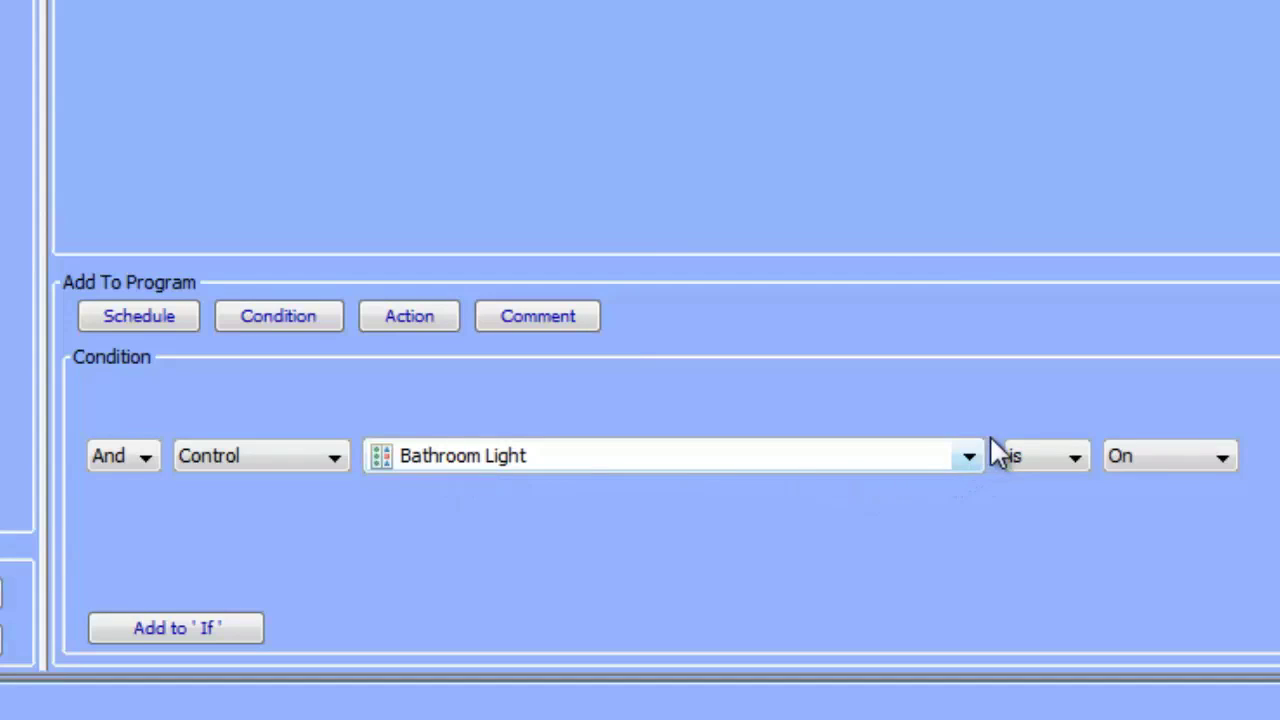
left_click(237, 627)
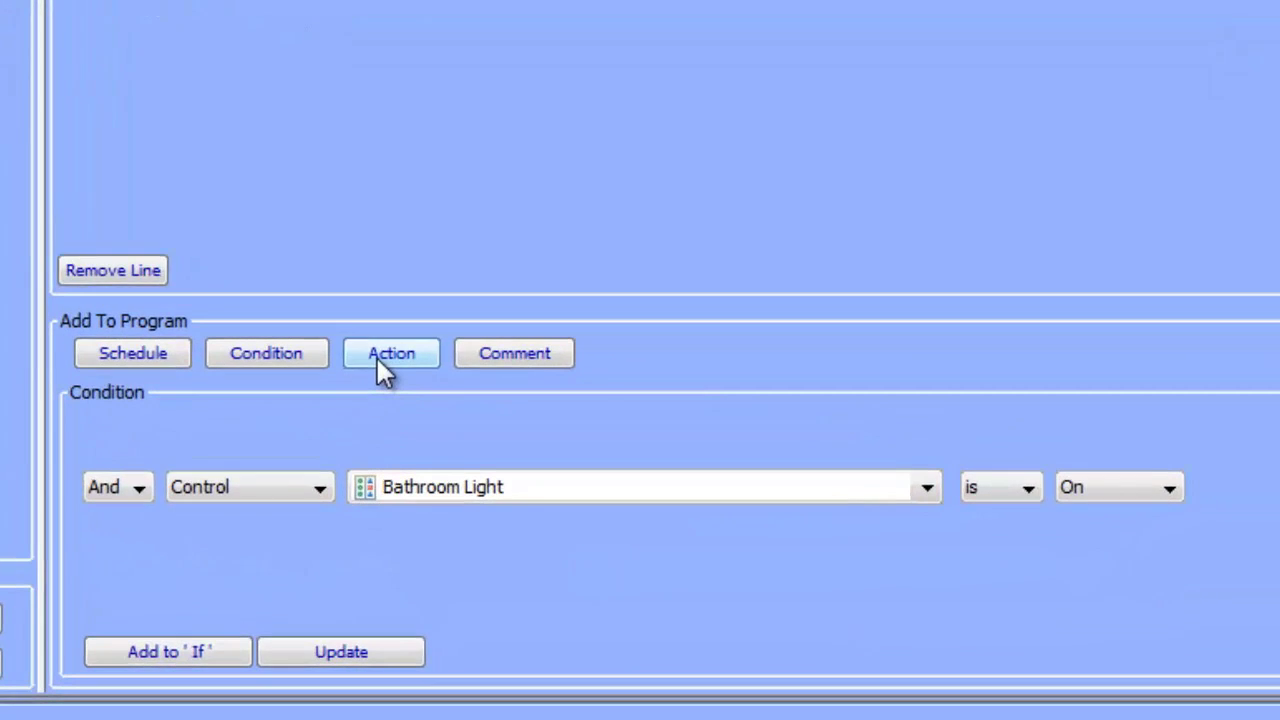
Step: Add a Variable action to Program 1's Then section that increments BathroomLightCount by 1 (+= 1), and save the changes
left_click(377, 358)
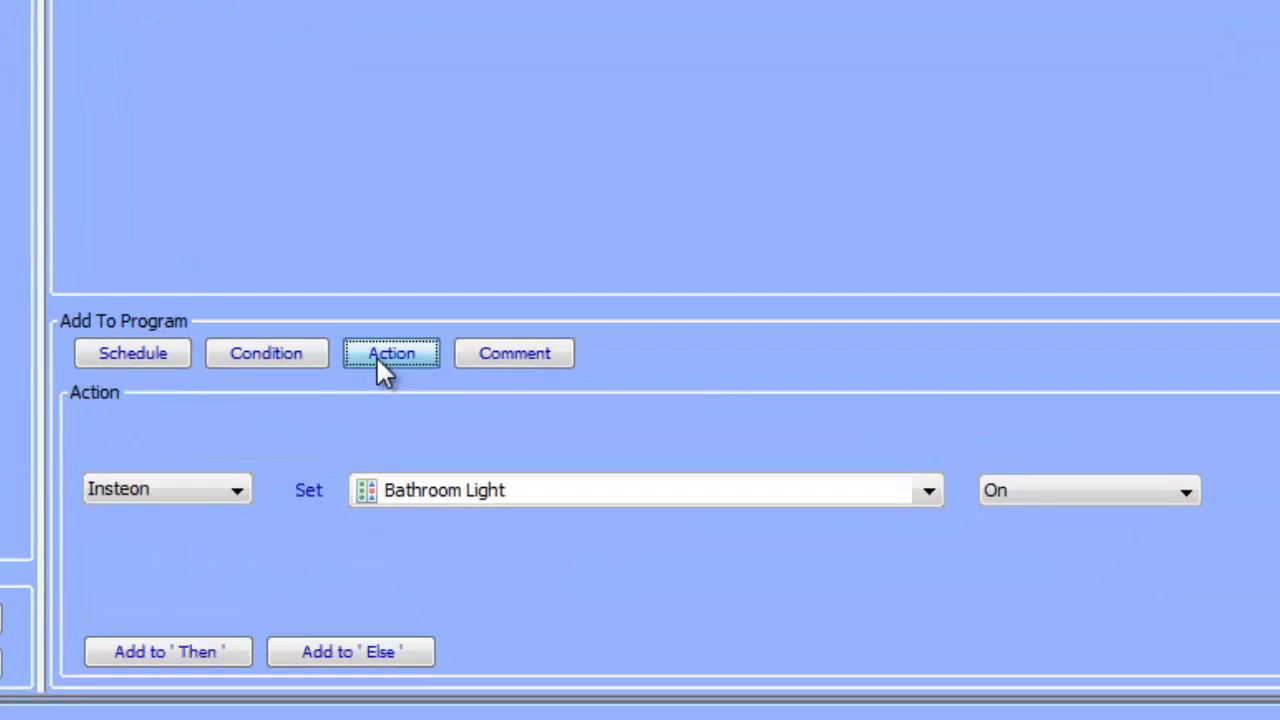
left_click(218, 498)
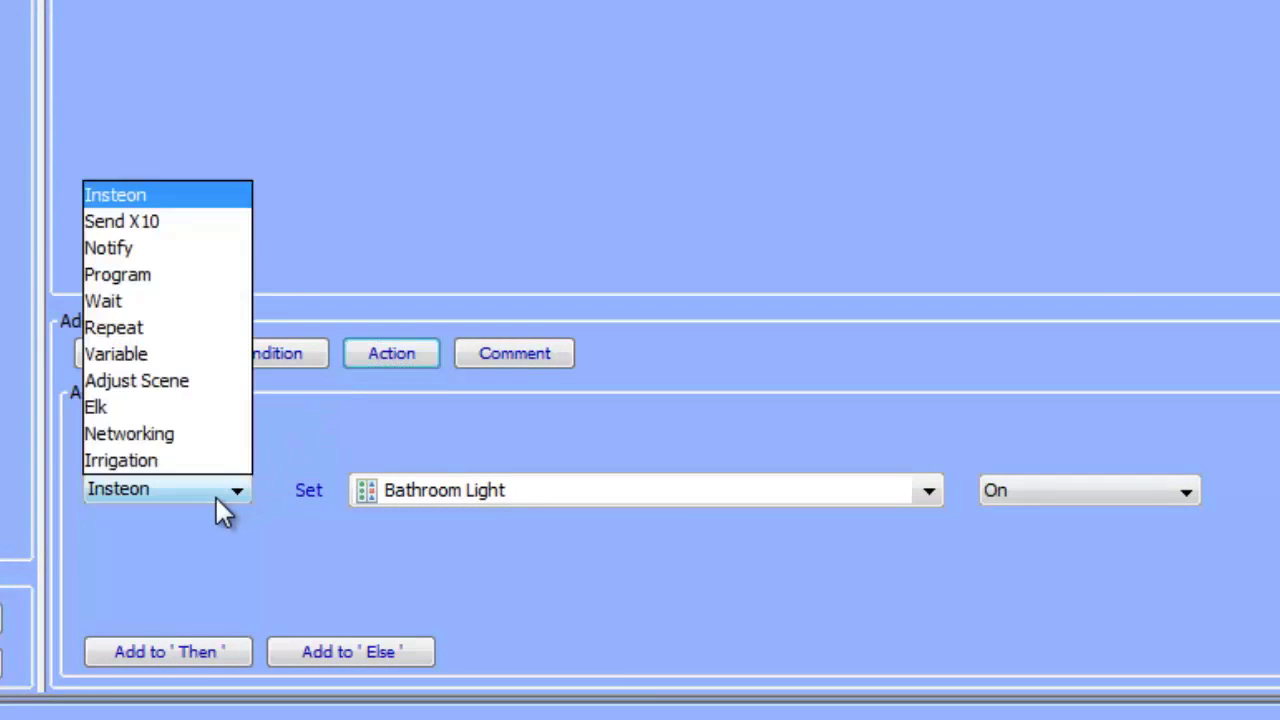
left_click(160, 355)
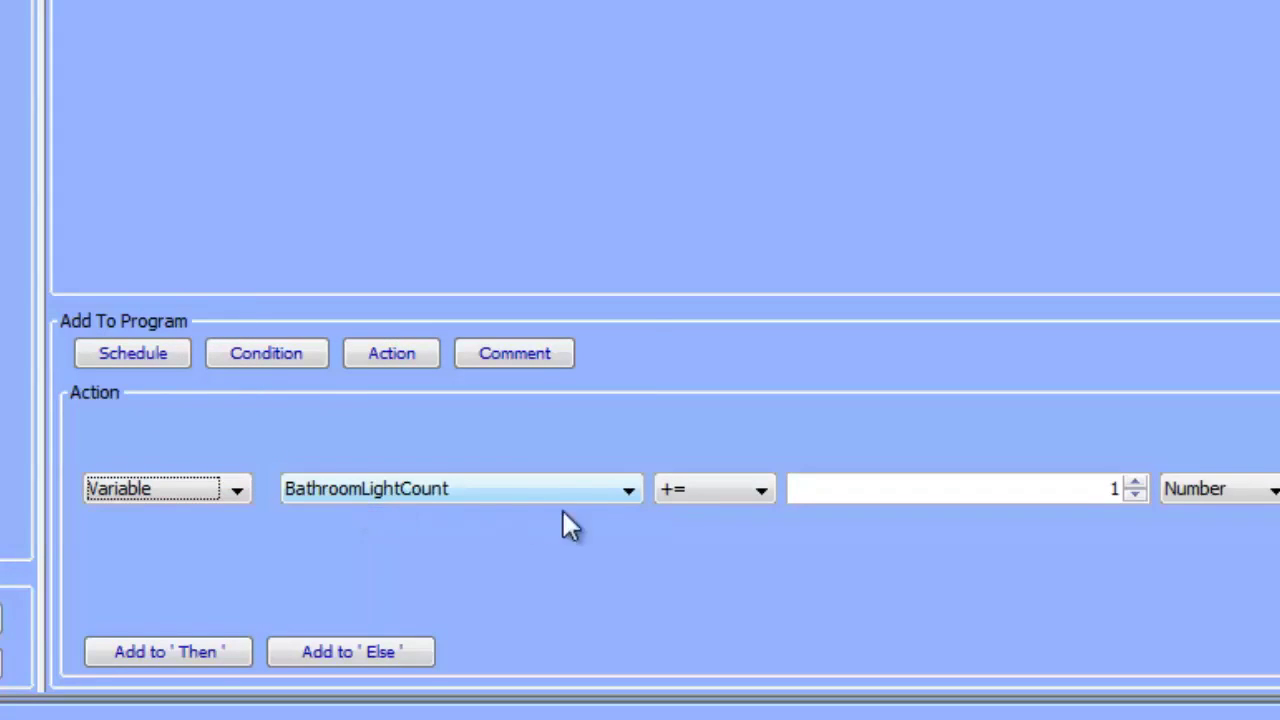
left_click(681, 496)
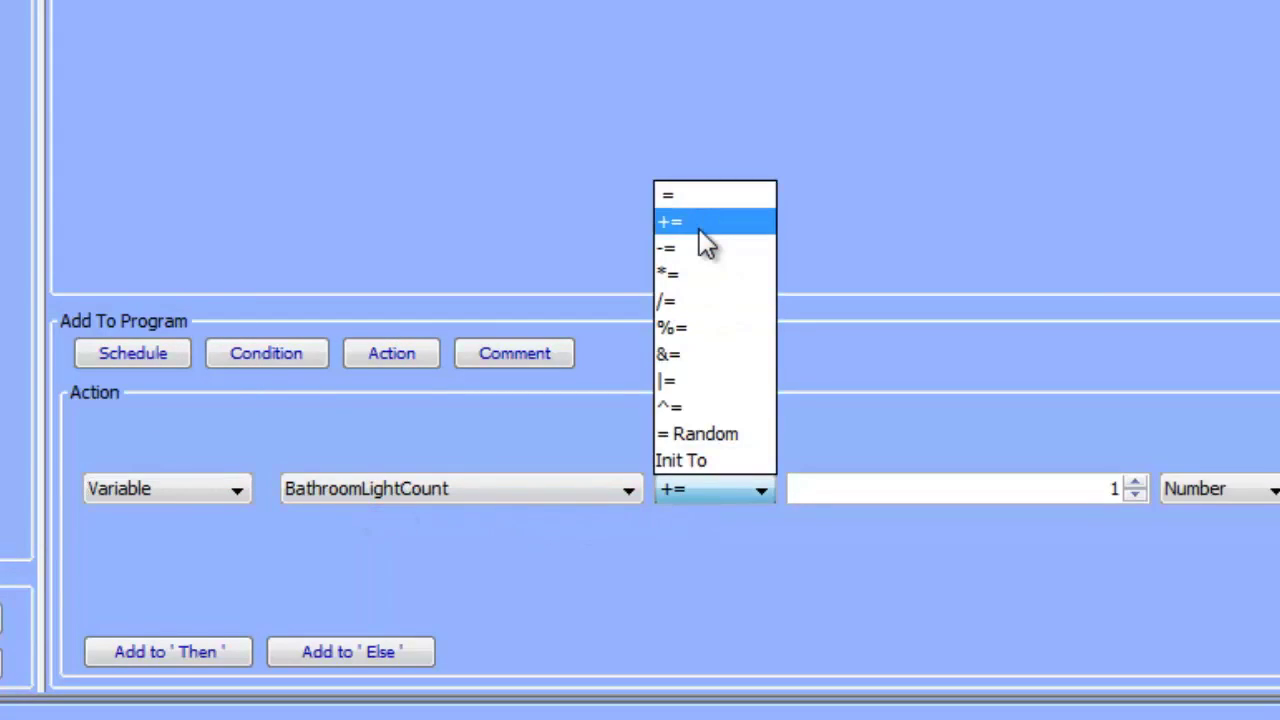
left_click(1100, 488)
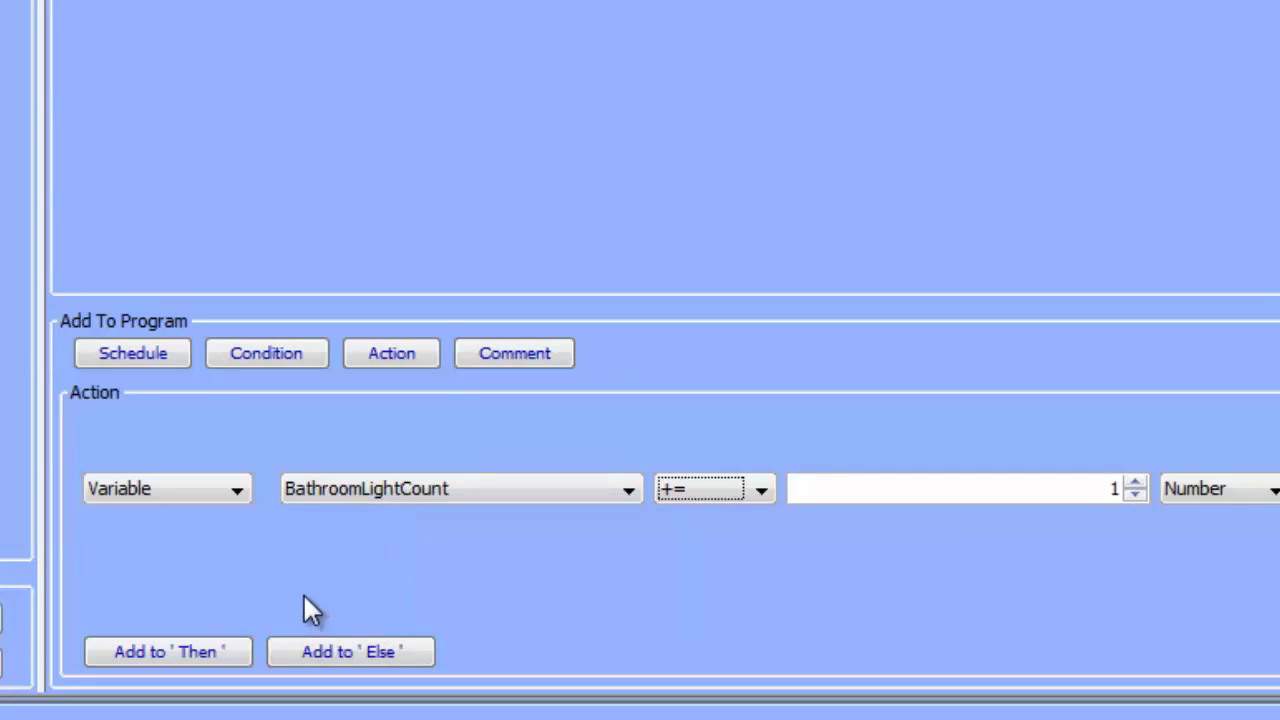
left_click(206, 653)
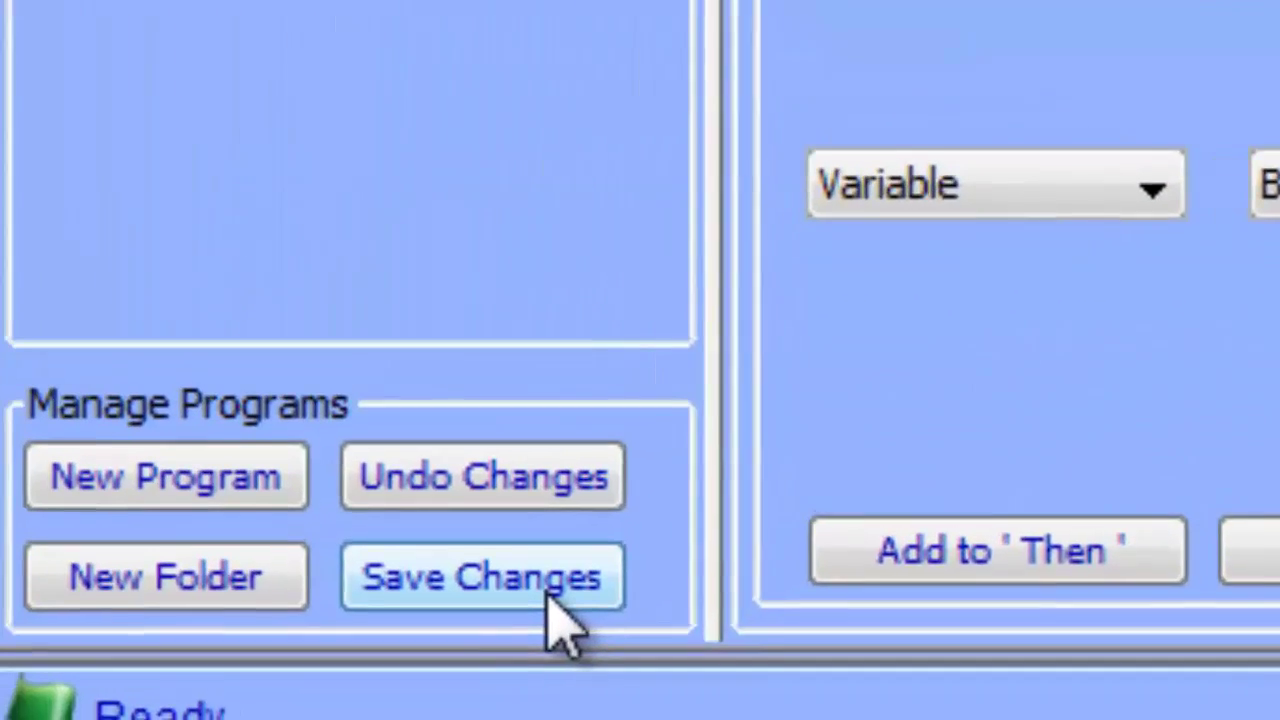
left_click(235, 632)
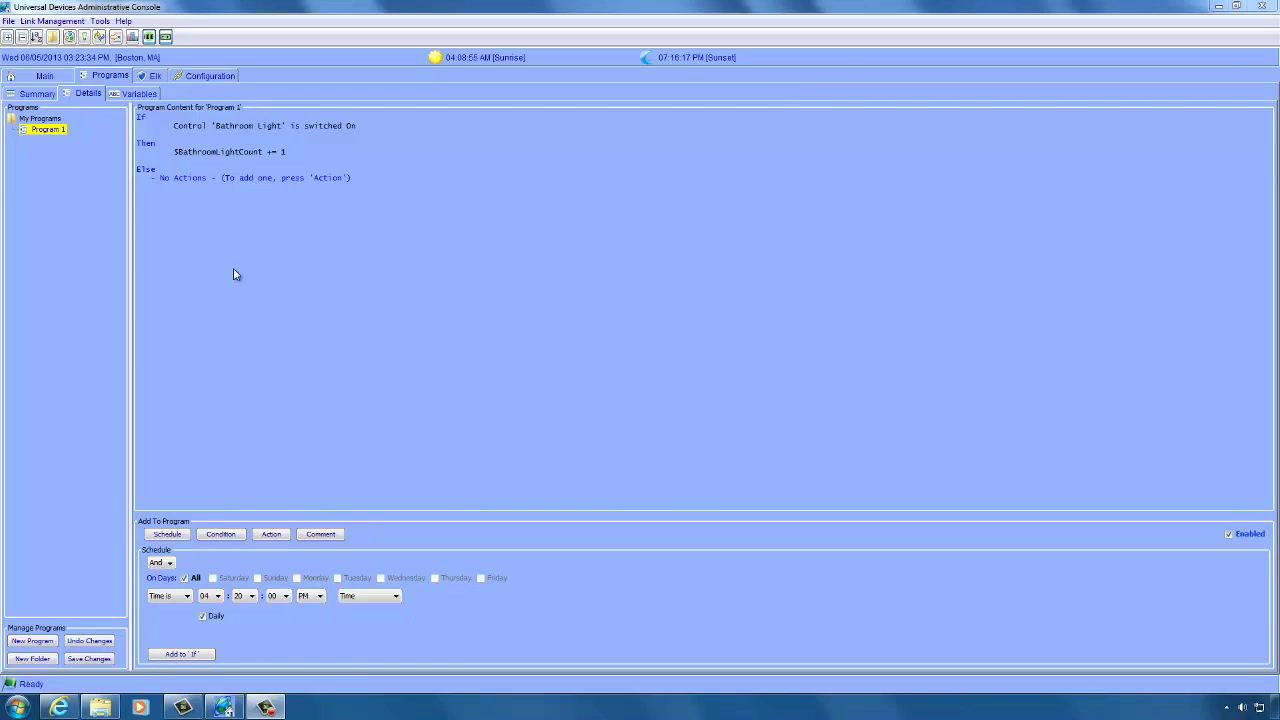
Step: Copy Program 1 and name the copy Program 2
right_click(44, 130)
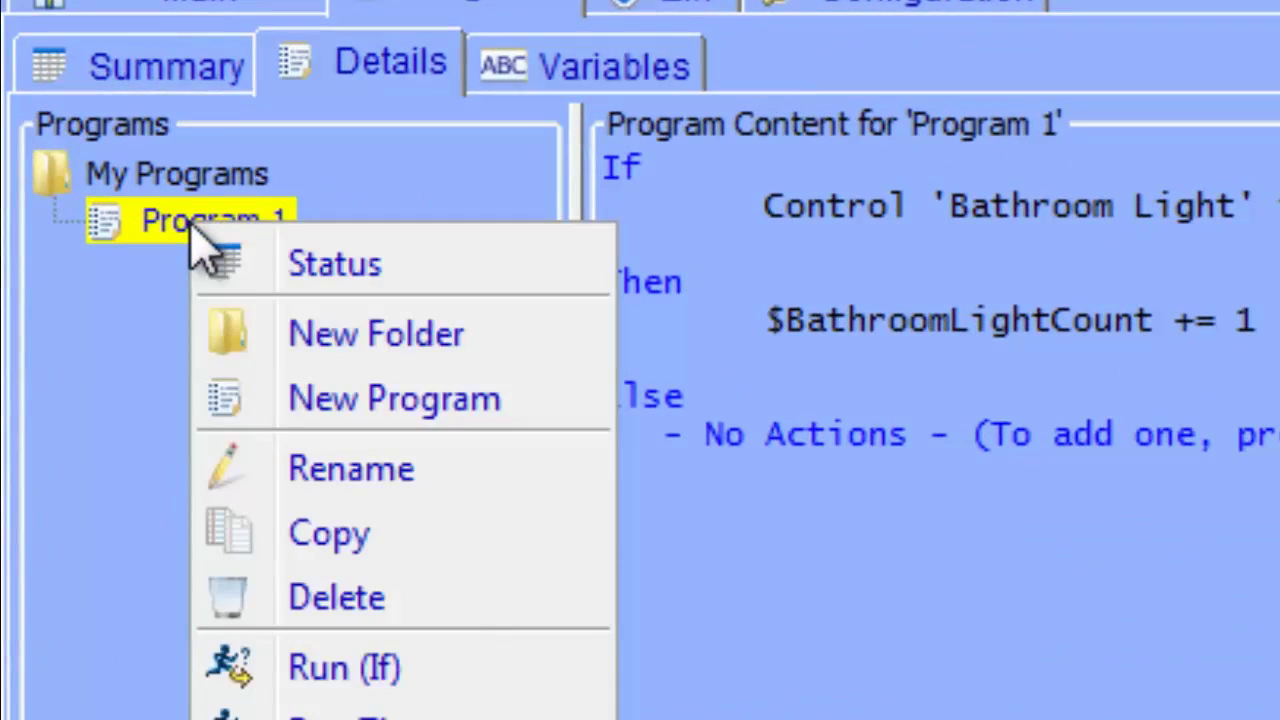
left_click(347, 550)
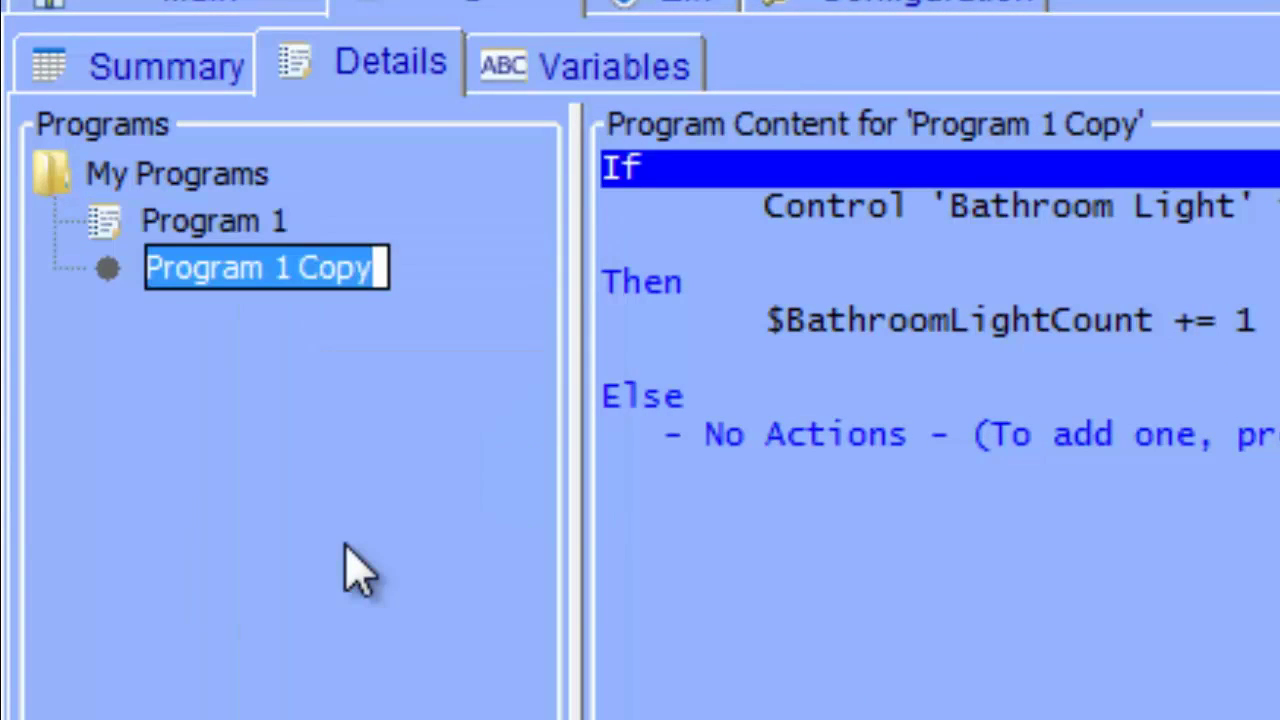
type("Pr")
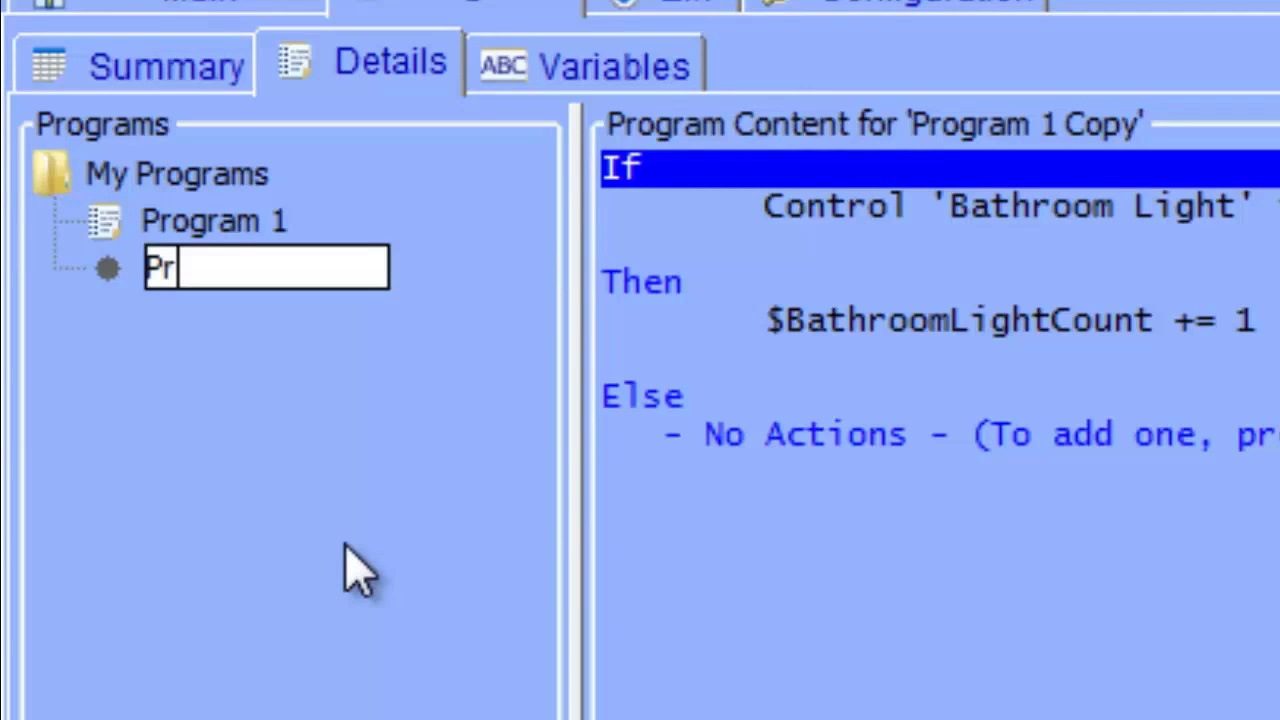
type("ogram 2")
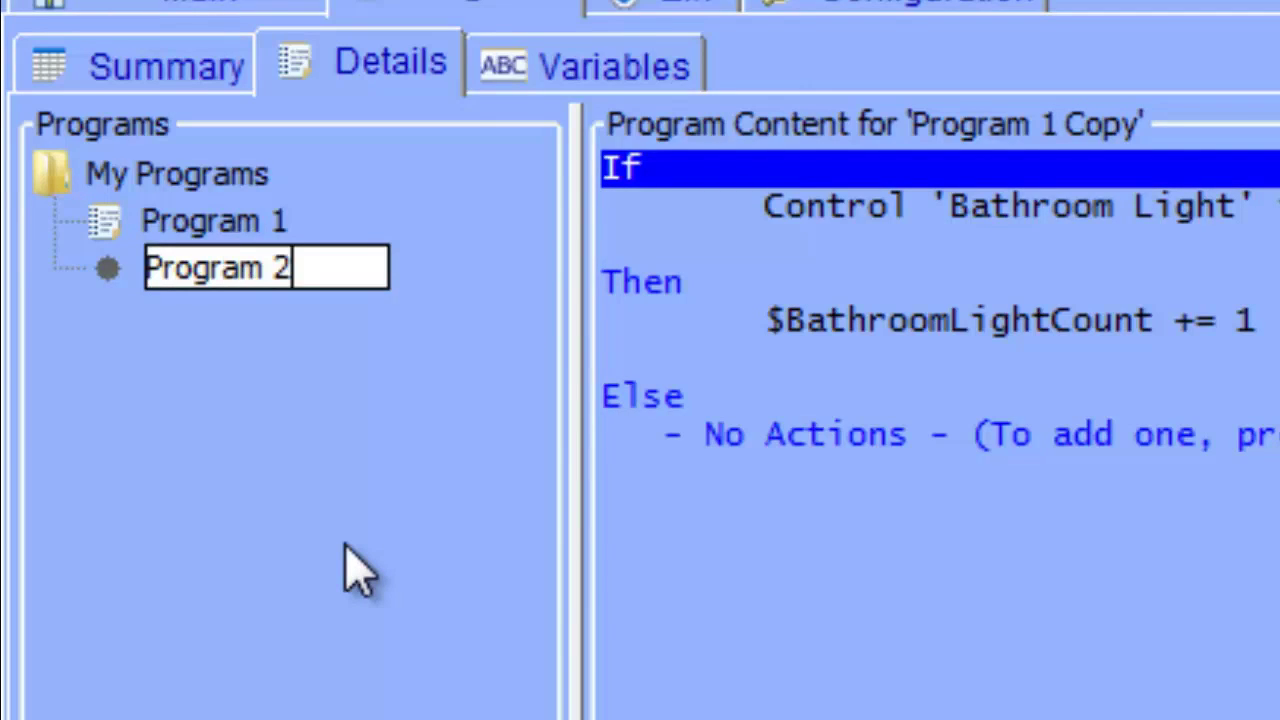
key("Return")
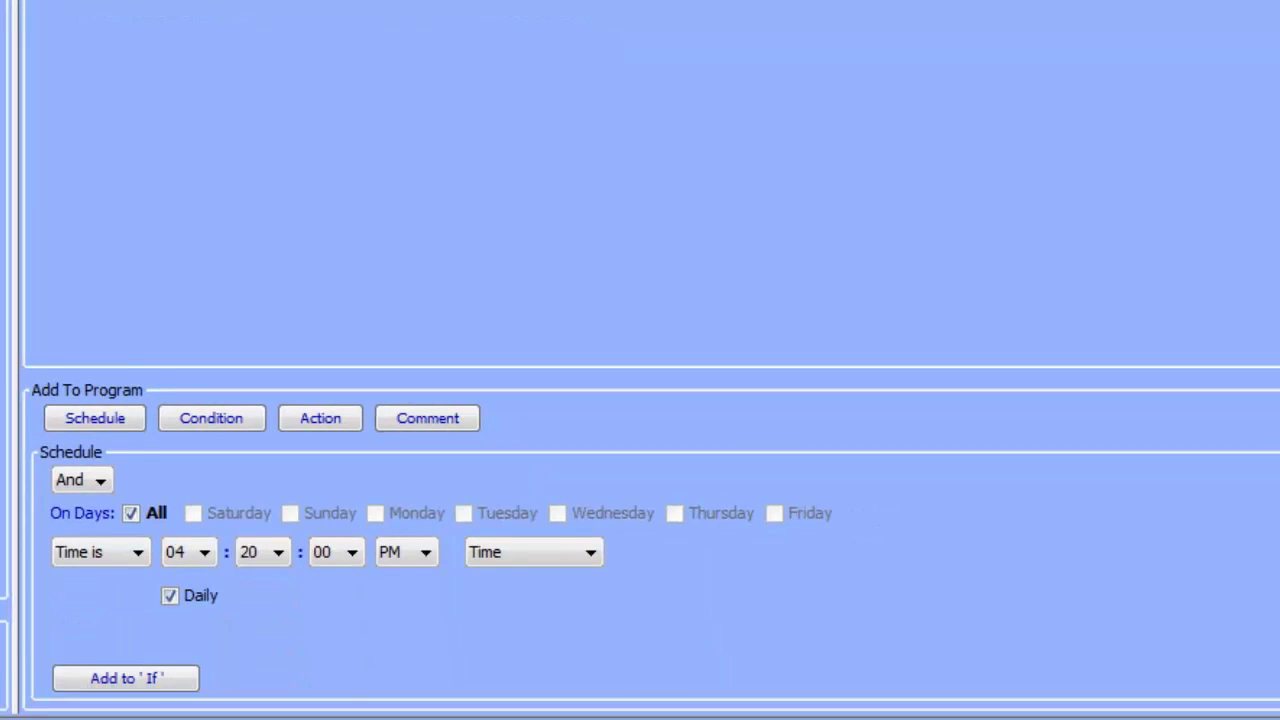
Step: Update Program 2's If condition so that it responds to the Bathroom Light being switched Off
left_click(972, 542)
left_click(973, 586)
left_click(329, 682)
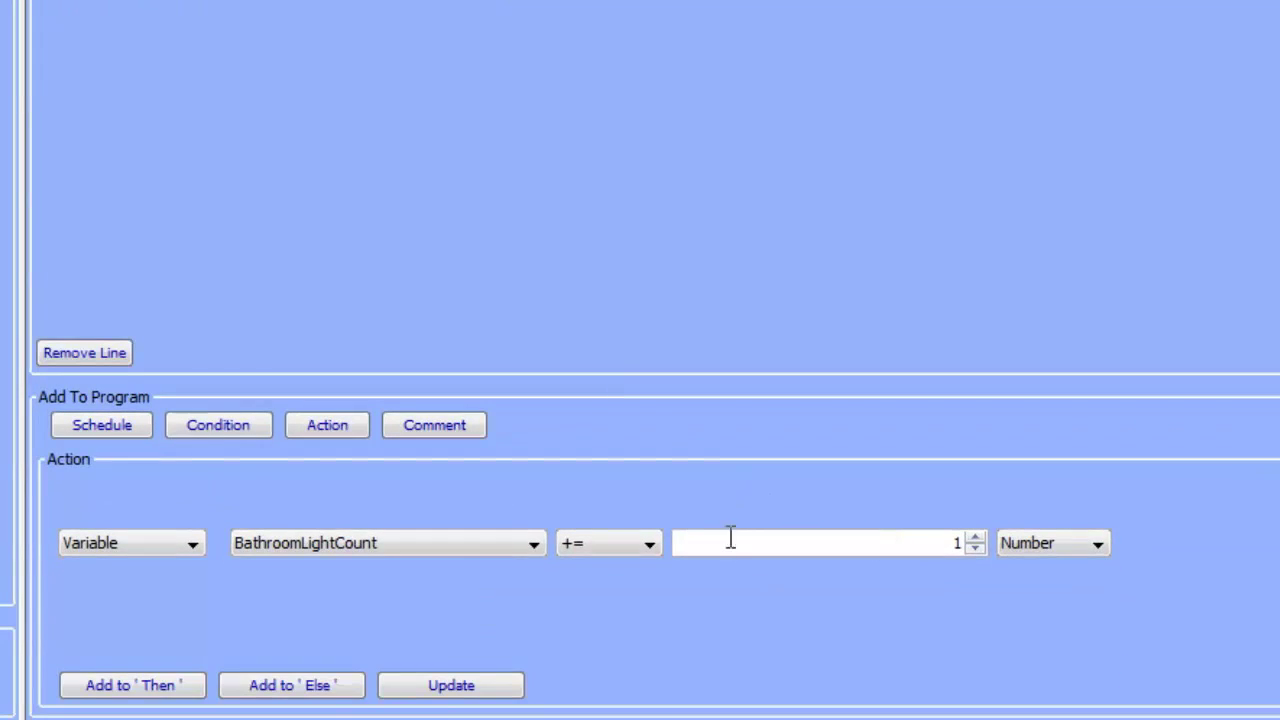
Step: Update Program 2's Then action to set BathroomLightCount = 0, and save the changes
left_click(603, 542)
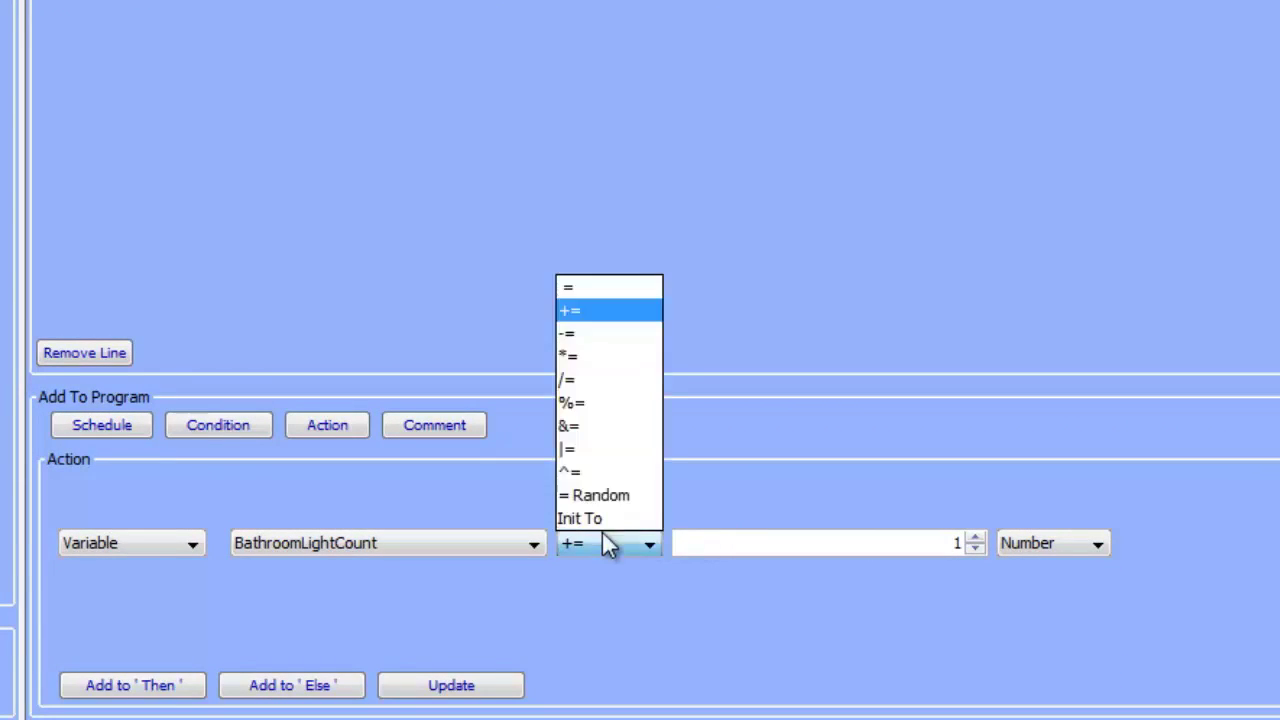
left_click(598, 290)
left_click(975, 548)
left_click(500, 682)
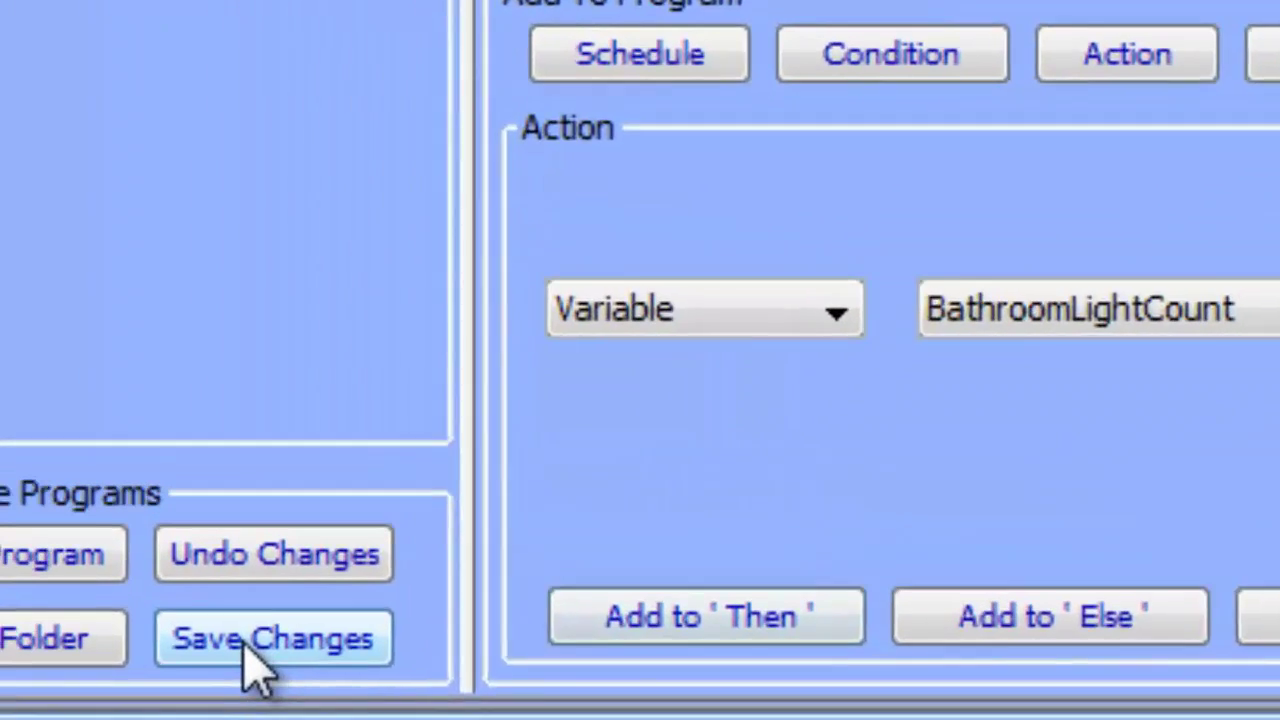
left_click(69, 671)
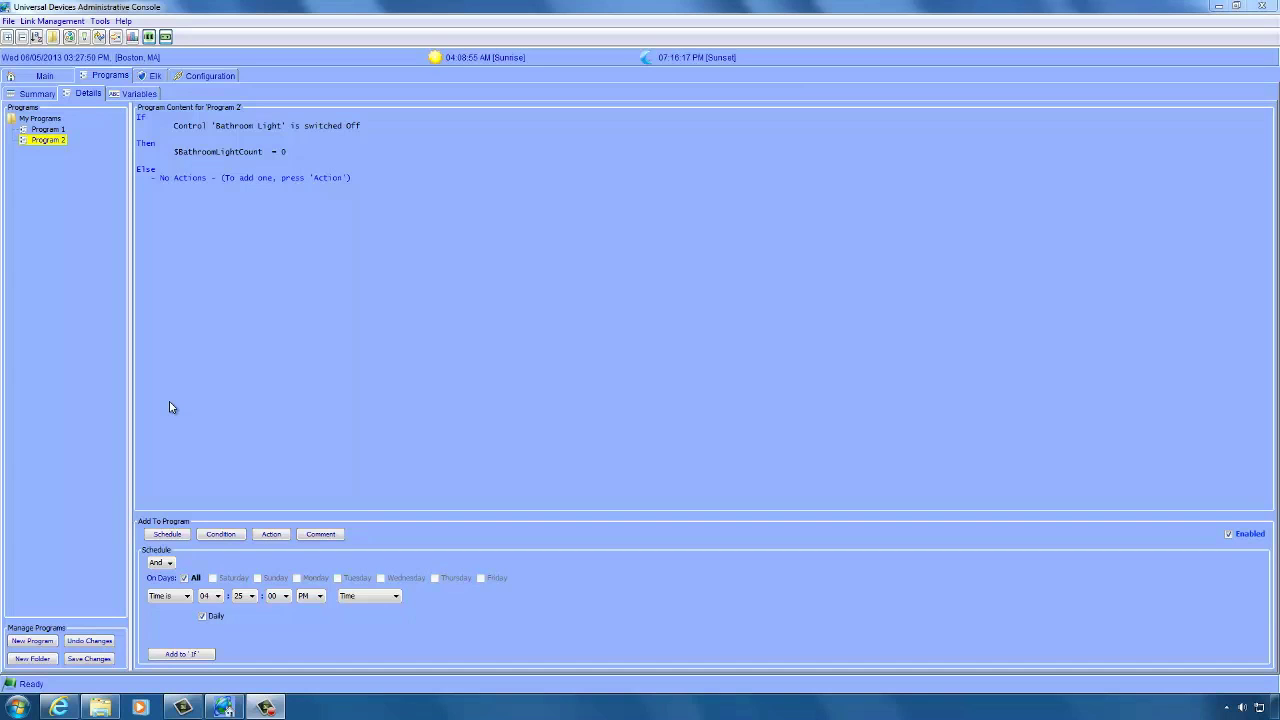
Step: Create a new program and name it Program 3
left_click(170, 407)
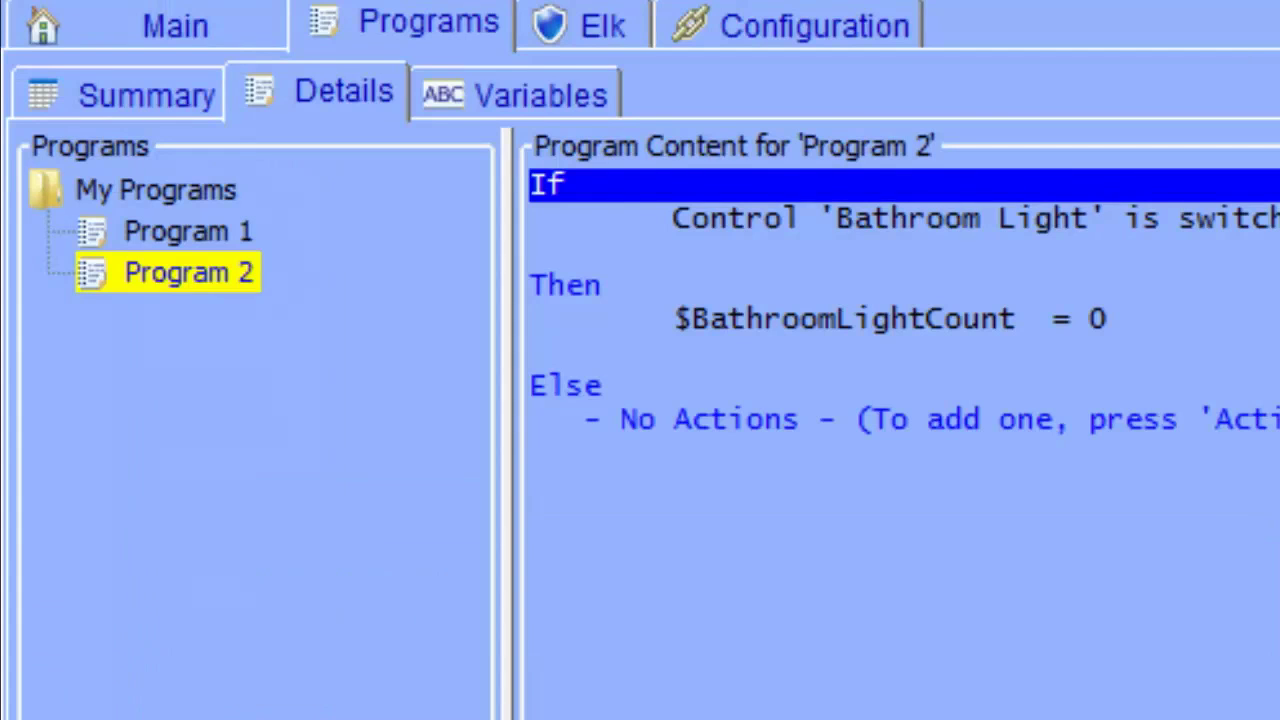
type("Program")
type(" 3")
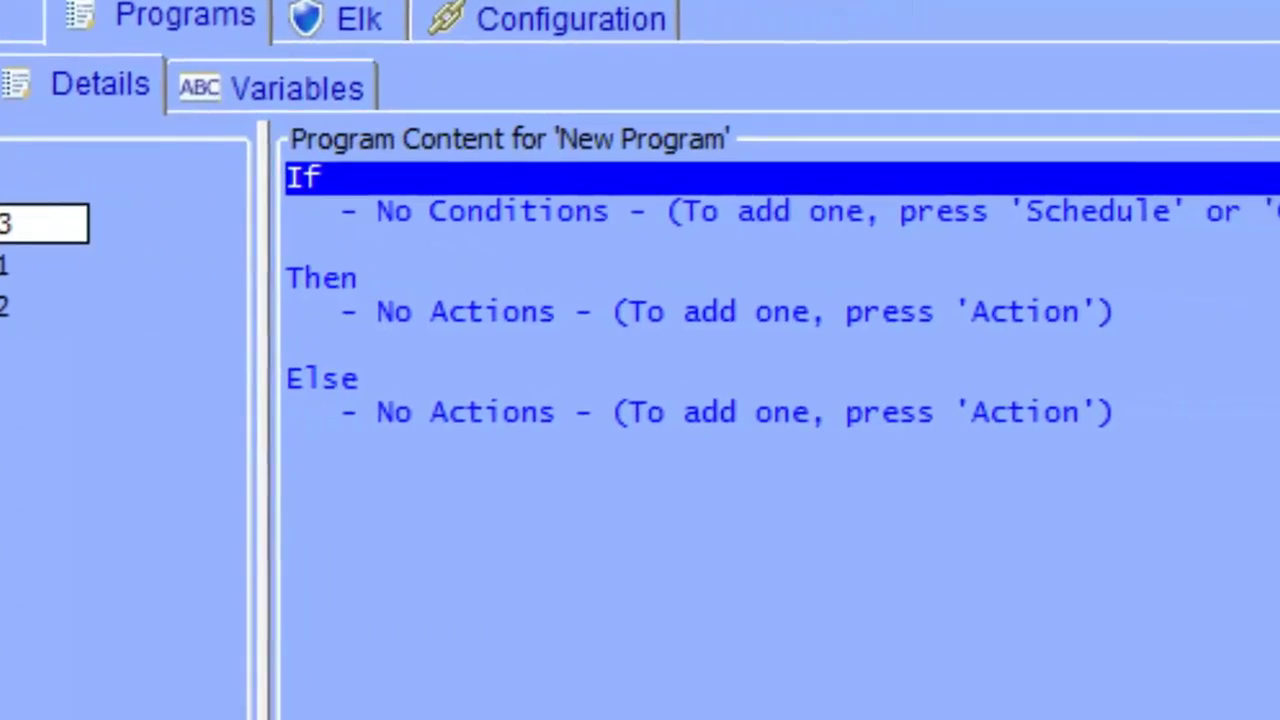
Step: Add a Variable condition to Program 3's If section for BathroomLightCount > 0
left_click(254, 670)
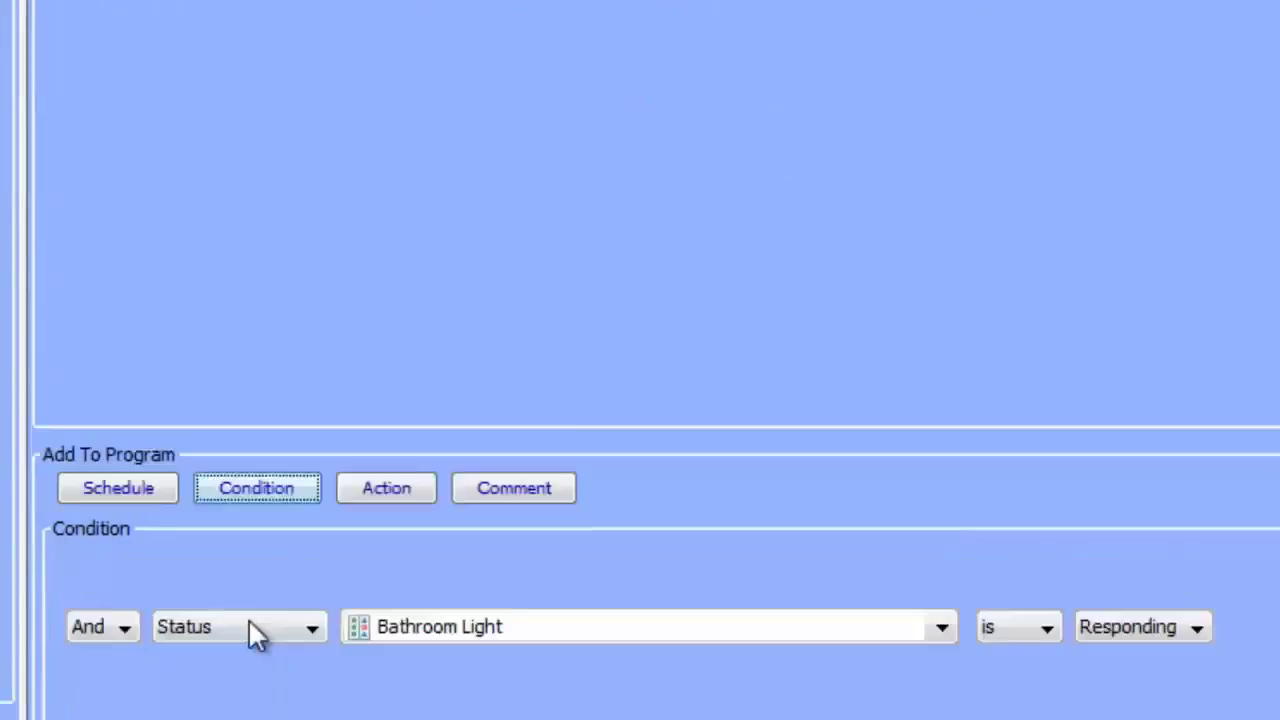
left_click(211, 610)
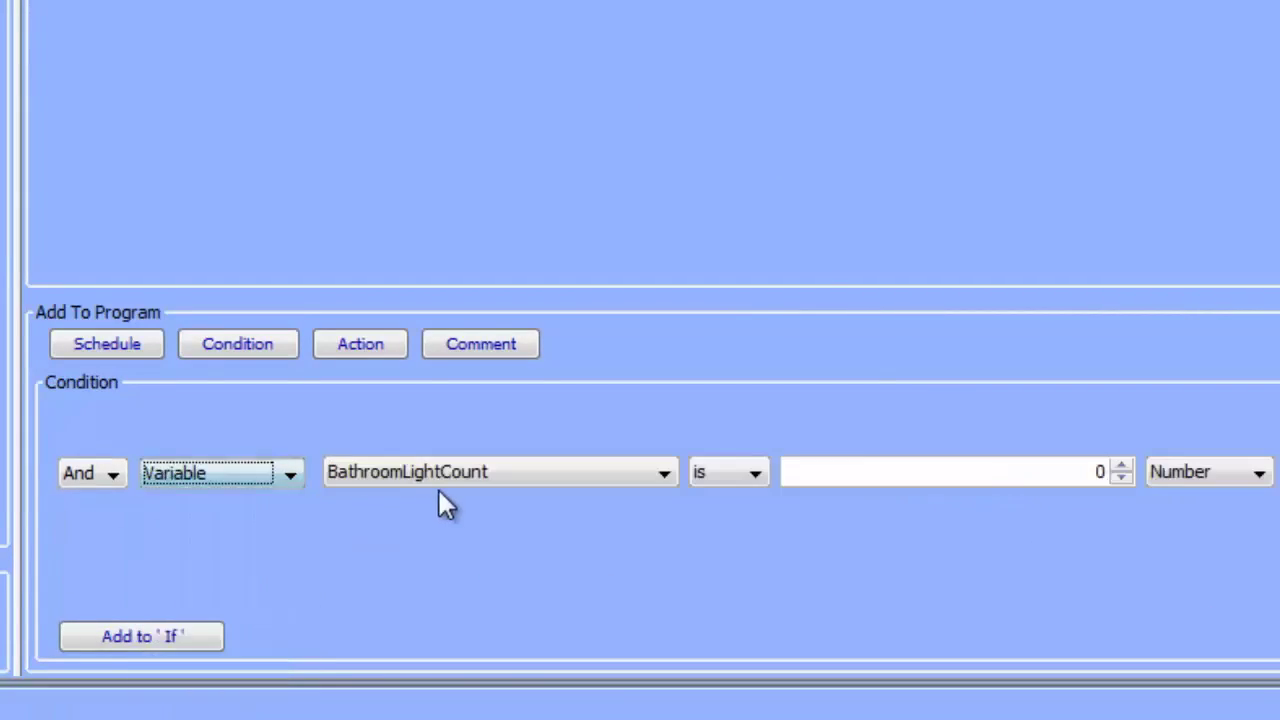
left_click(731, 477)
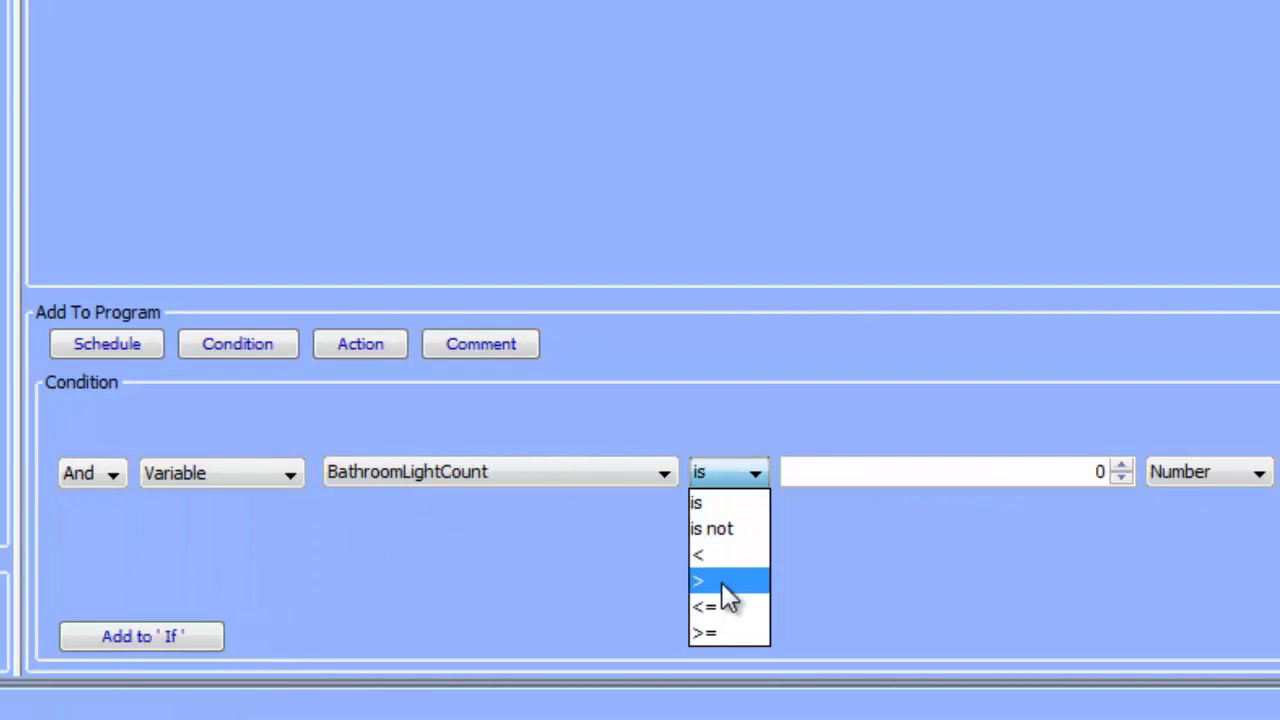
left_click(721, 579)
left_click(181, 640)
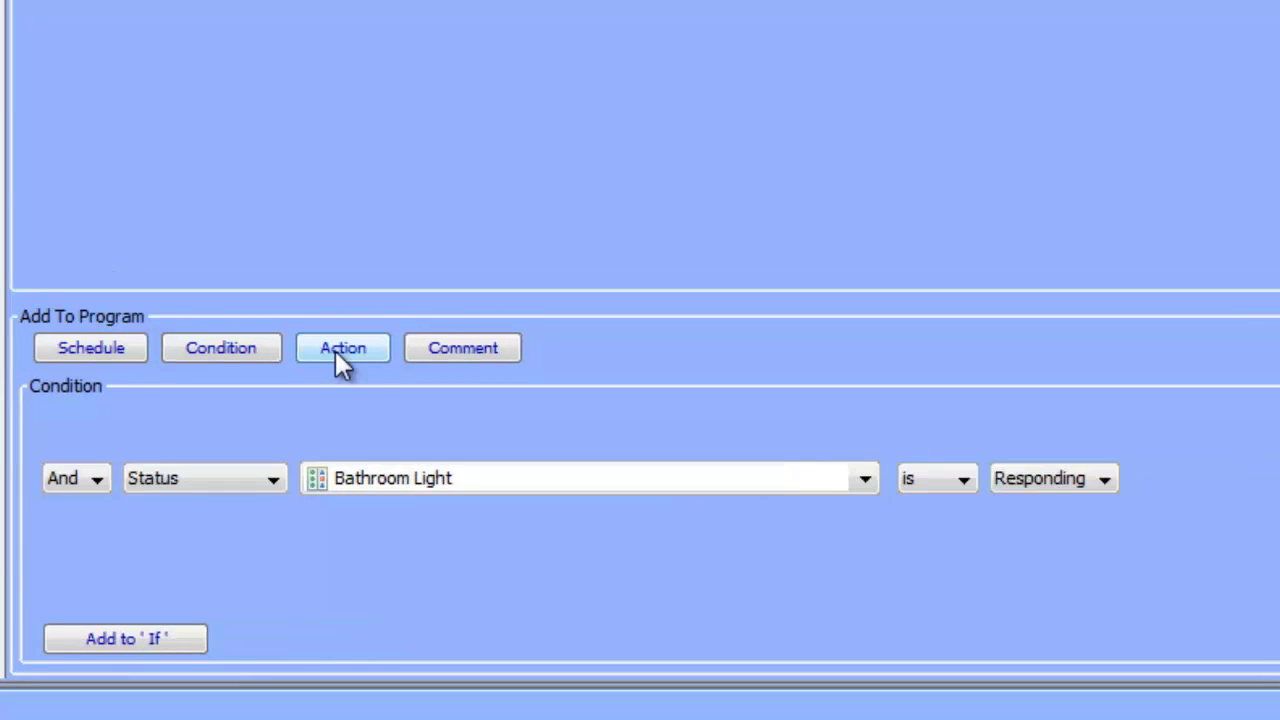
Step: Add a Wait action of 5 minutes to Program 3's Then section
left_click(335, 350)
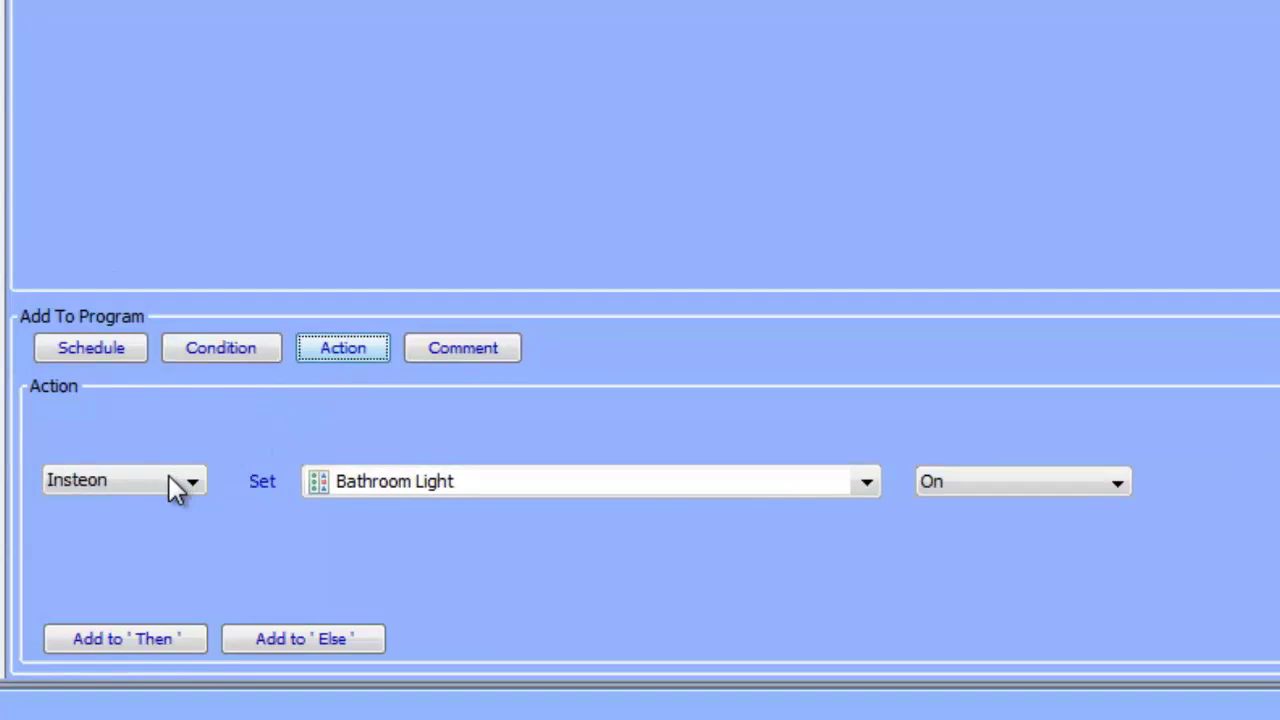
left_click(171, 484)
left_click(125, 299)
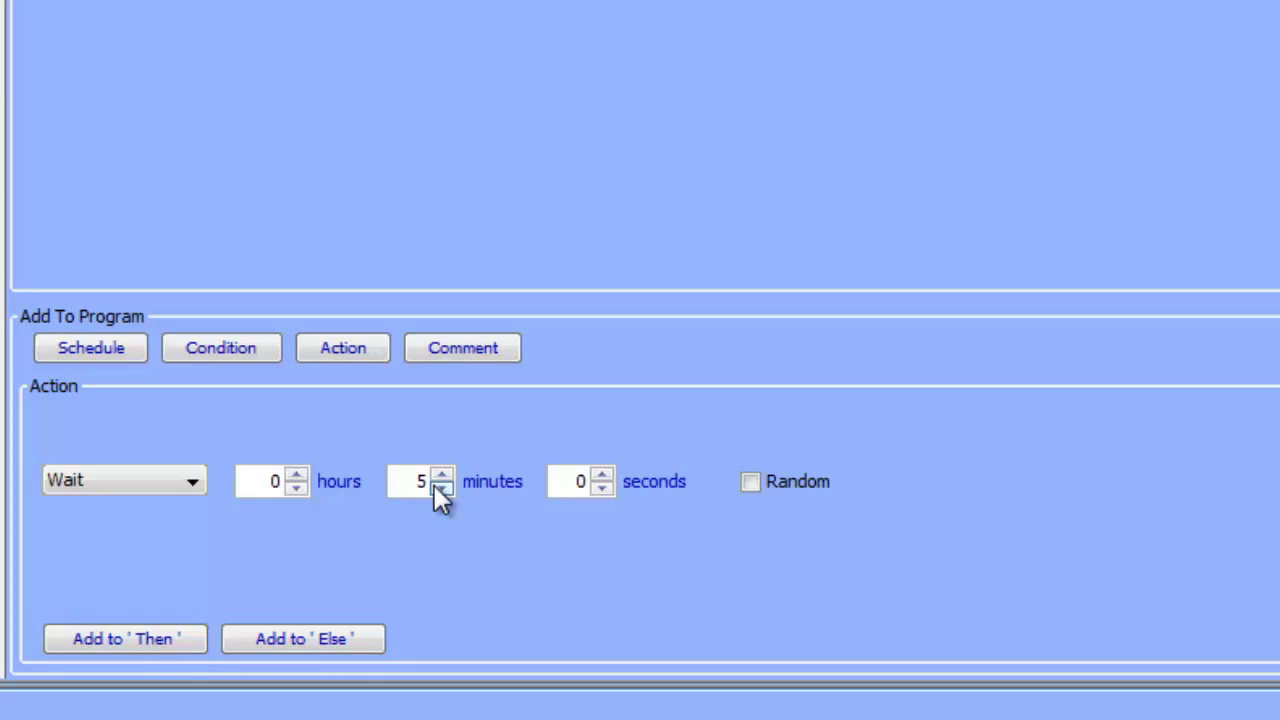
left_click(185, 640)
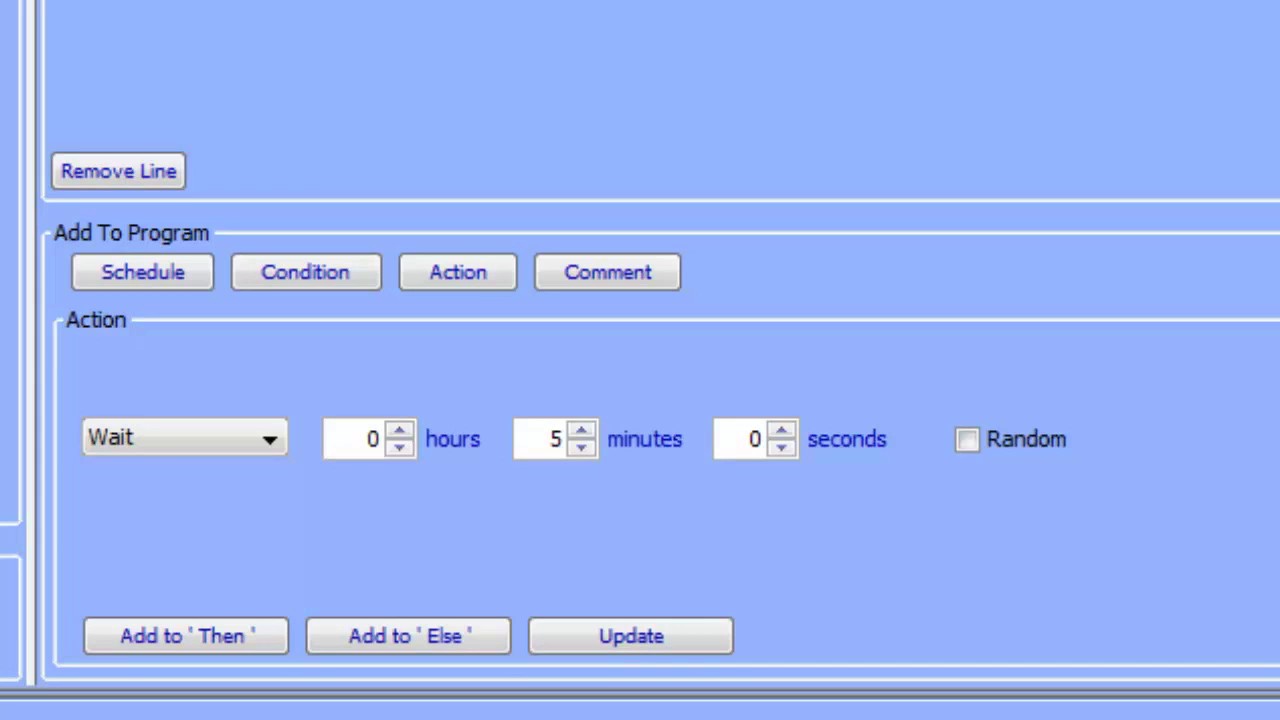
Step: Add a Variable action to Program 3's Then section that subtracts 1 from BathroomLightCount (-= 1), following the wait
left_click(133, 437)
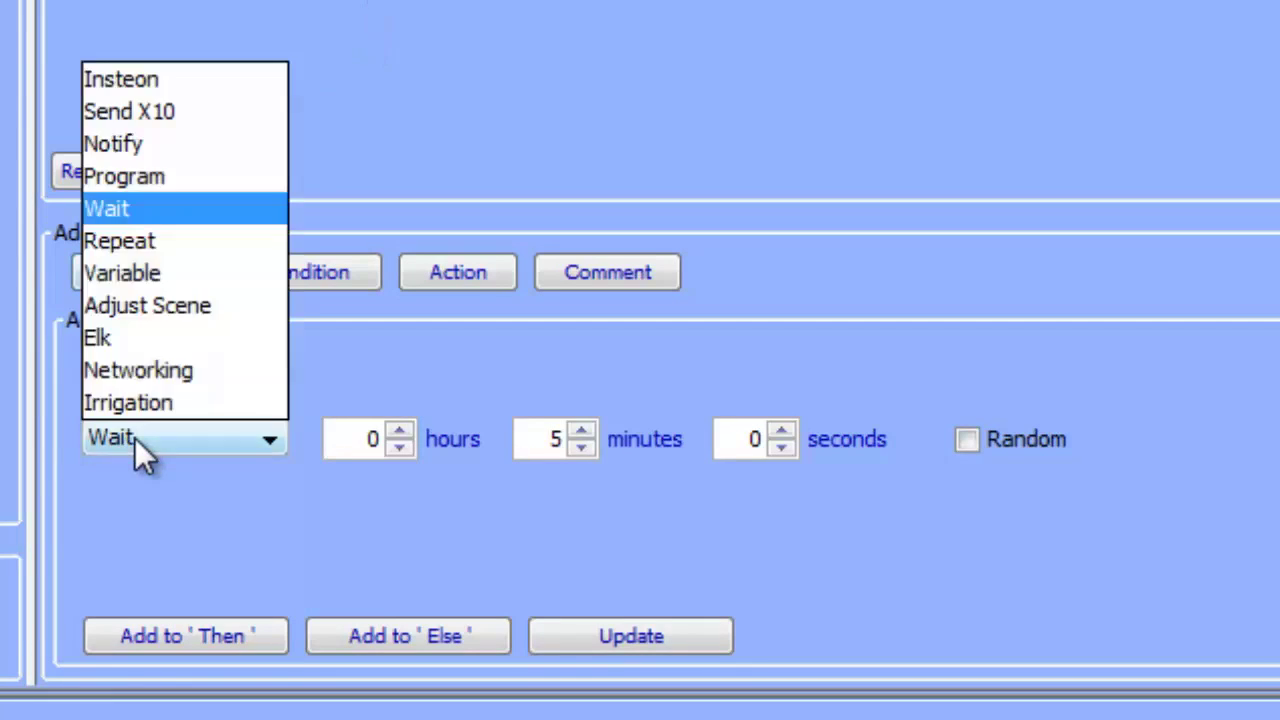
left_click(128, 273)
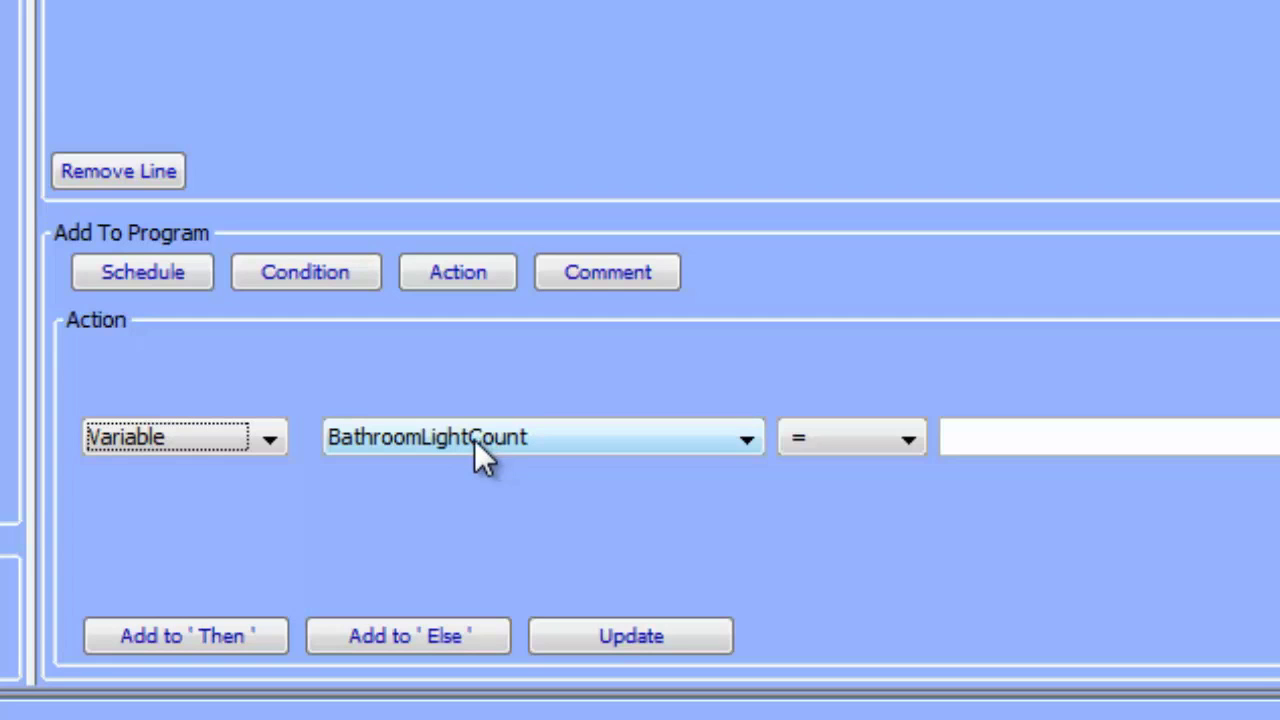
left_click(818, 438)
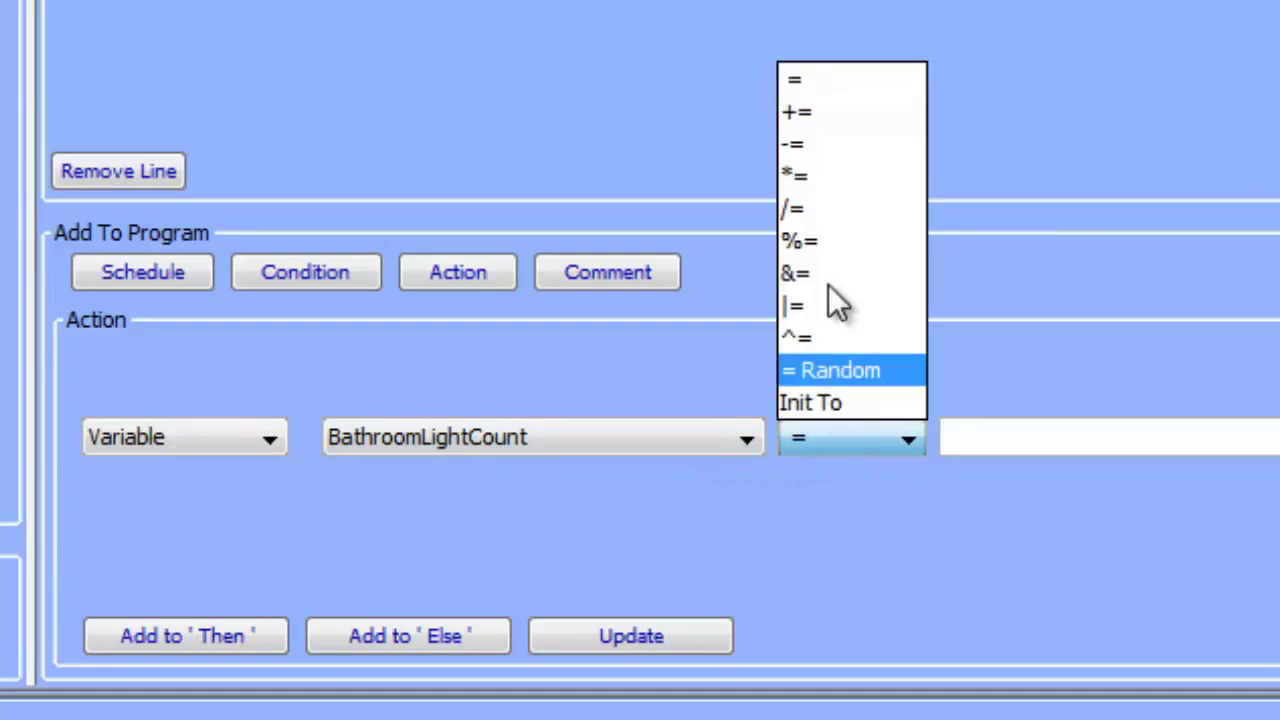
left_click(816, 148)
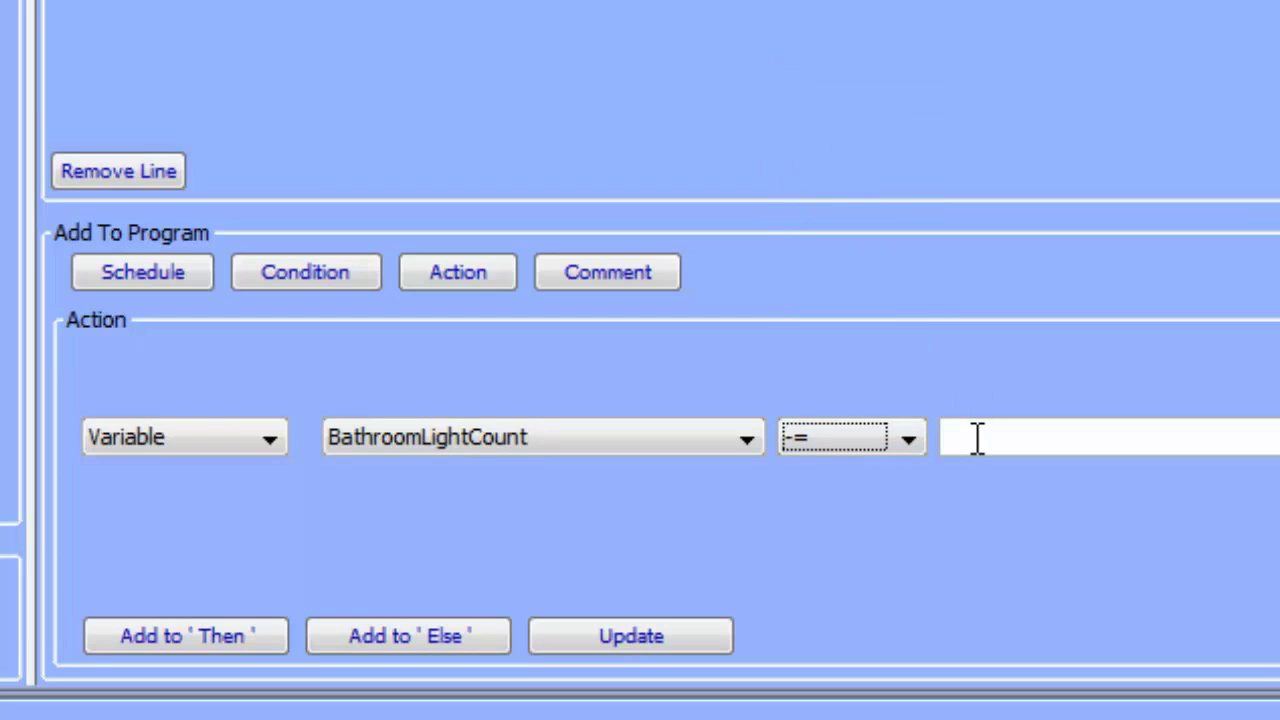
left_click(1271, 437)
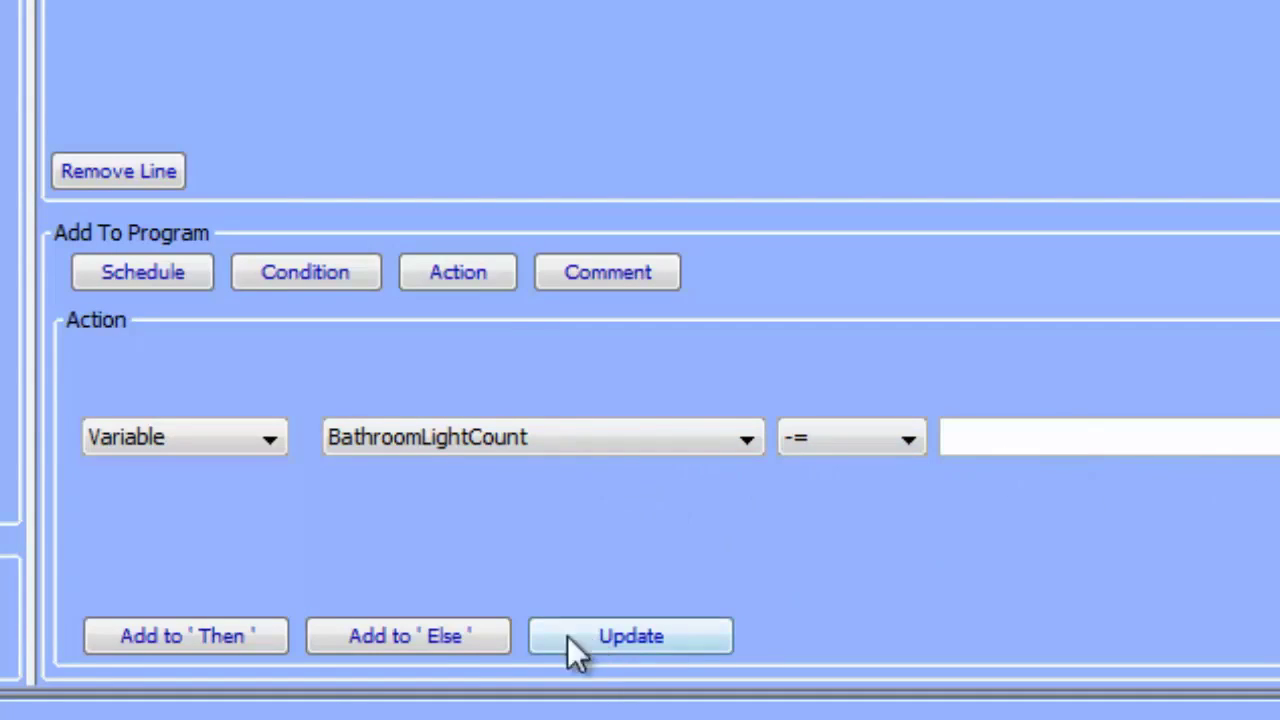
left_click(250, 630)
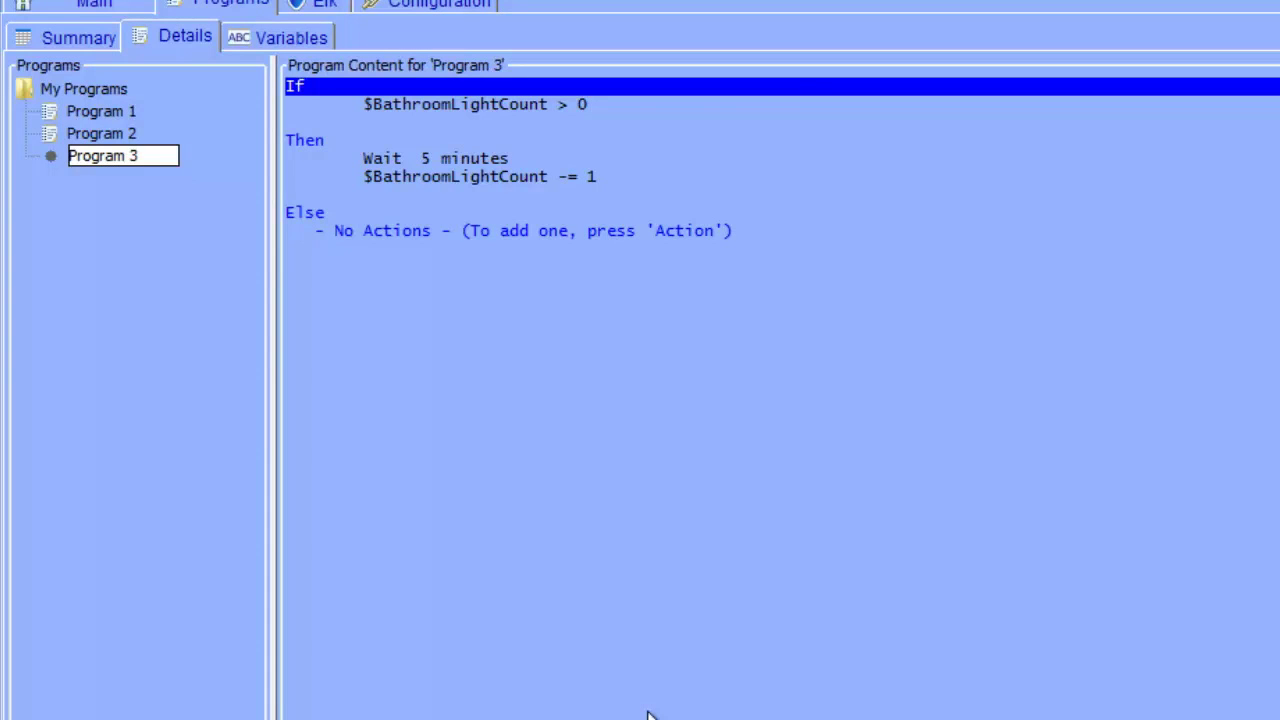
Step: Create a new program and name it Program 4
left_click(52, 680)
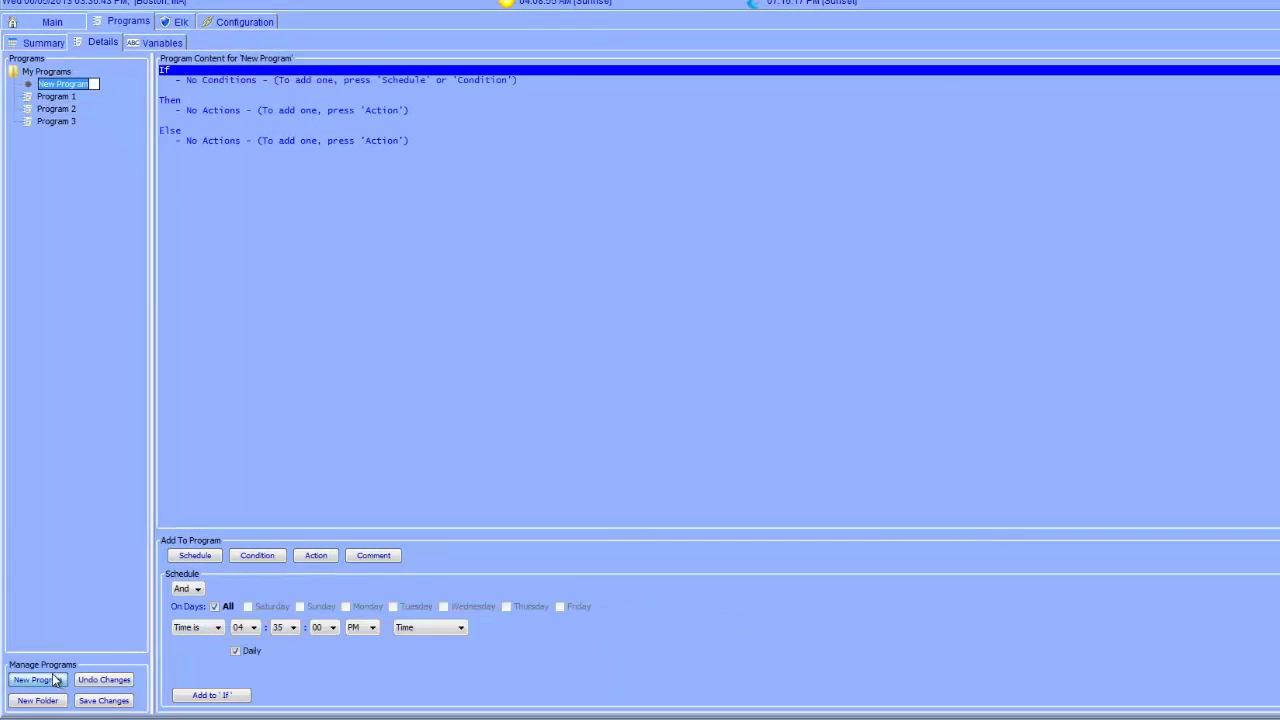
type("Program 4")
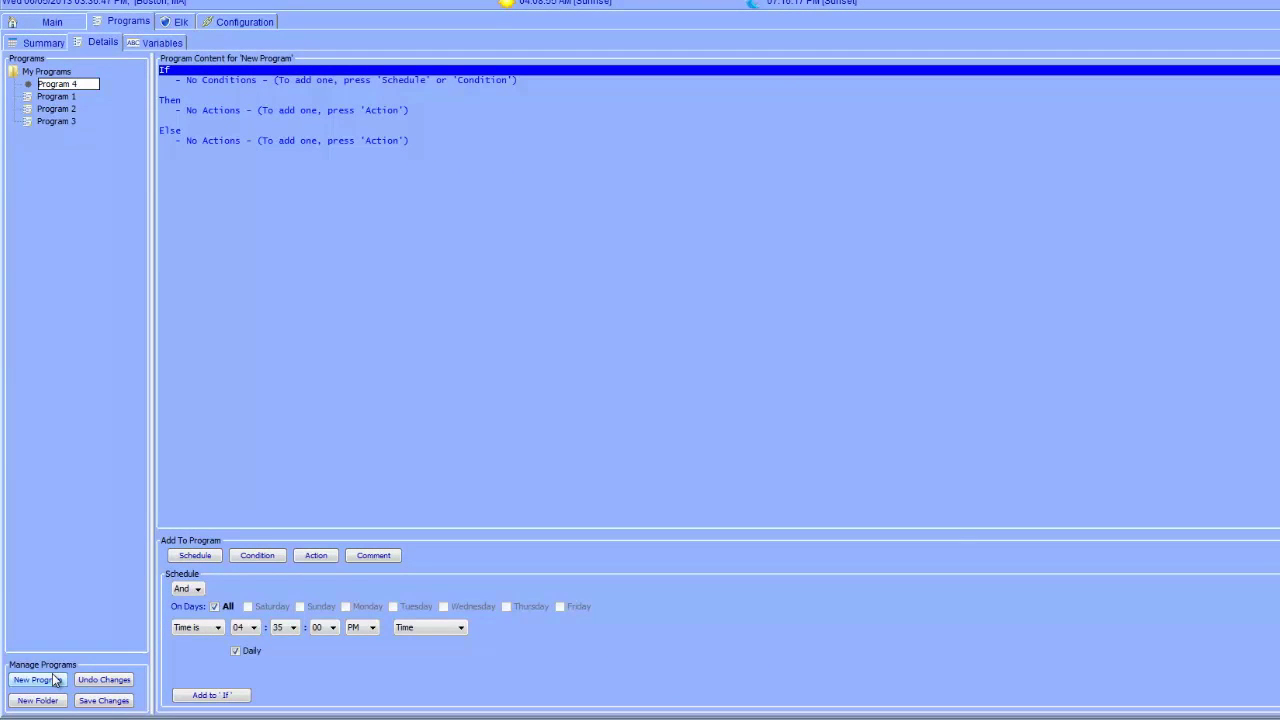
Step: Add a Variable condition to Program 4's If section that checks whether BathroomLightCount is 0
left_click(253, 555)
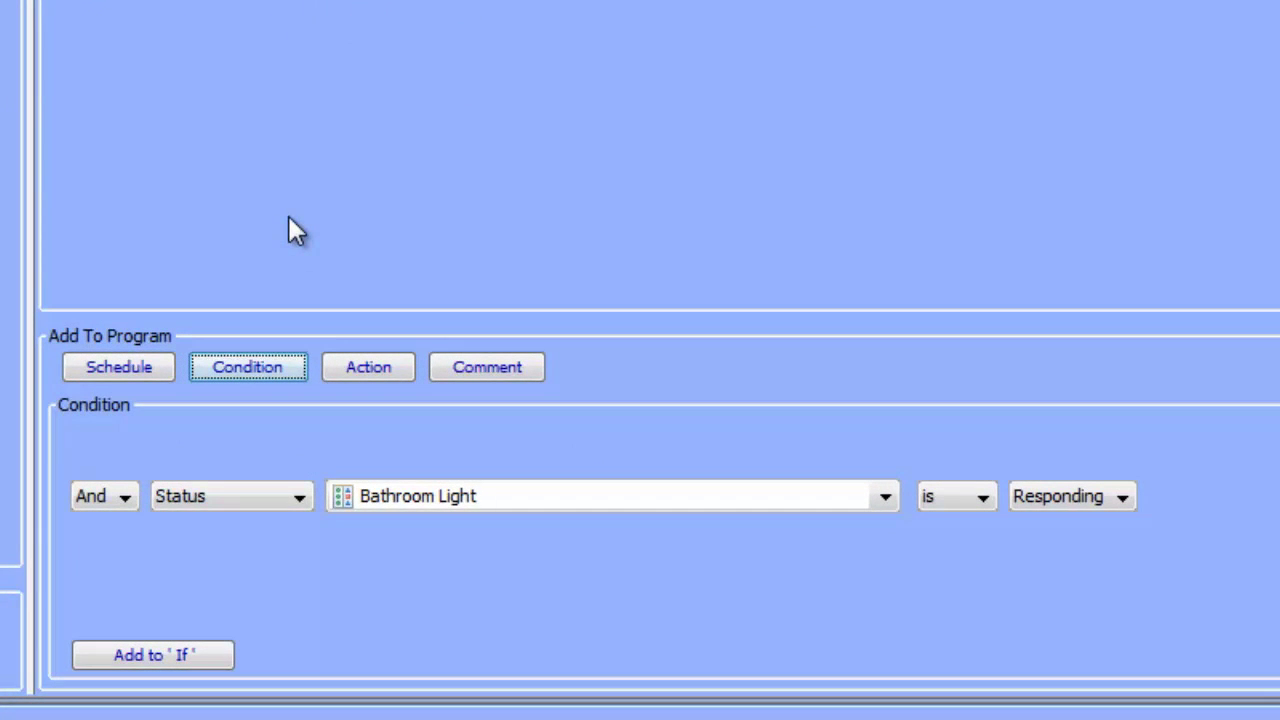
left_click(185, 497)
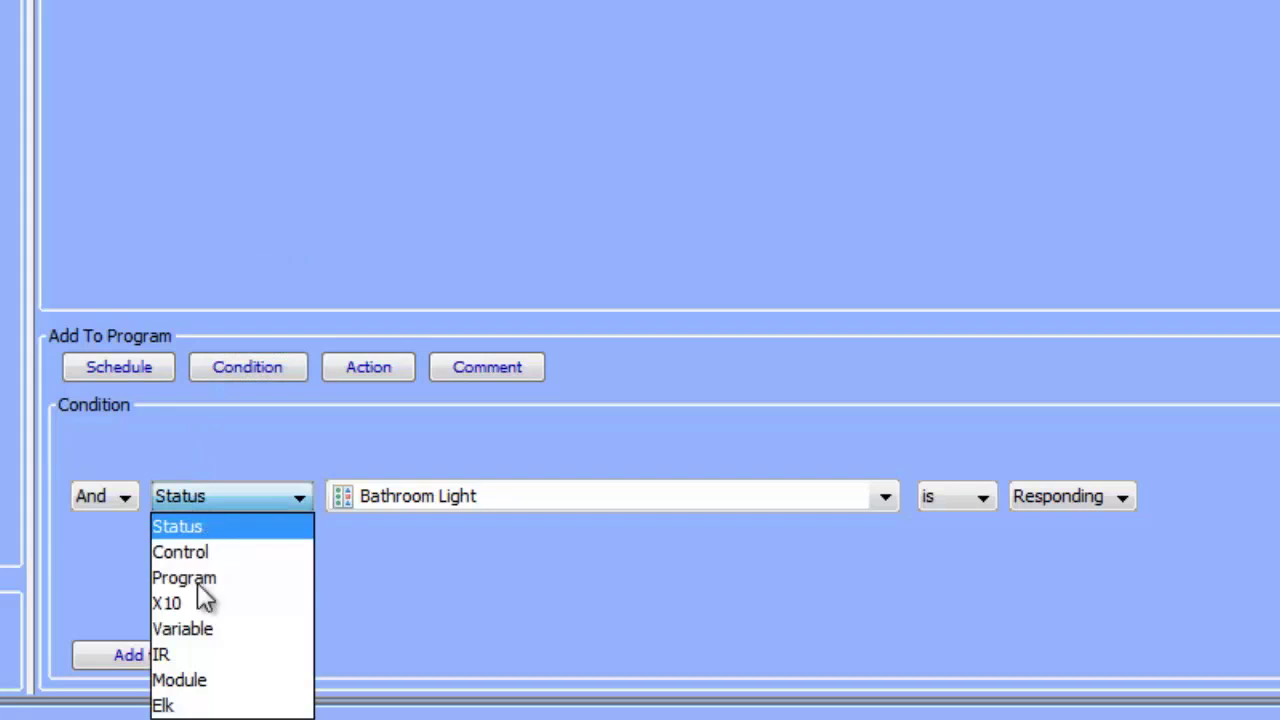
left_click(191, 629)
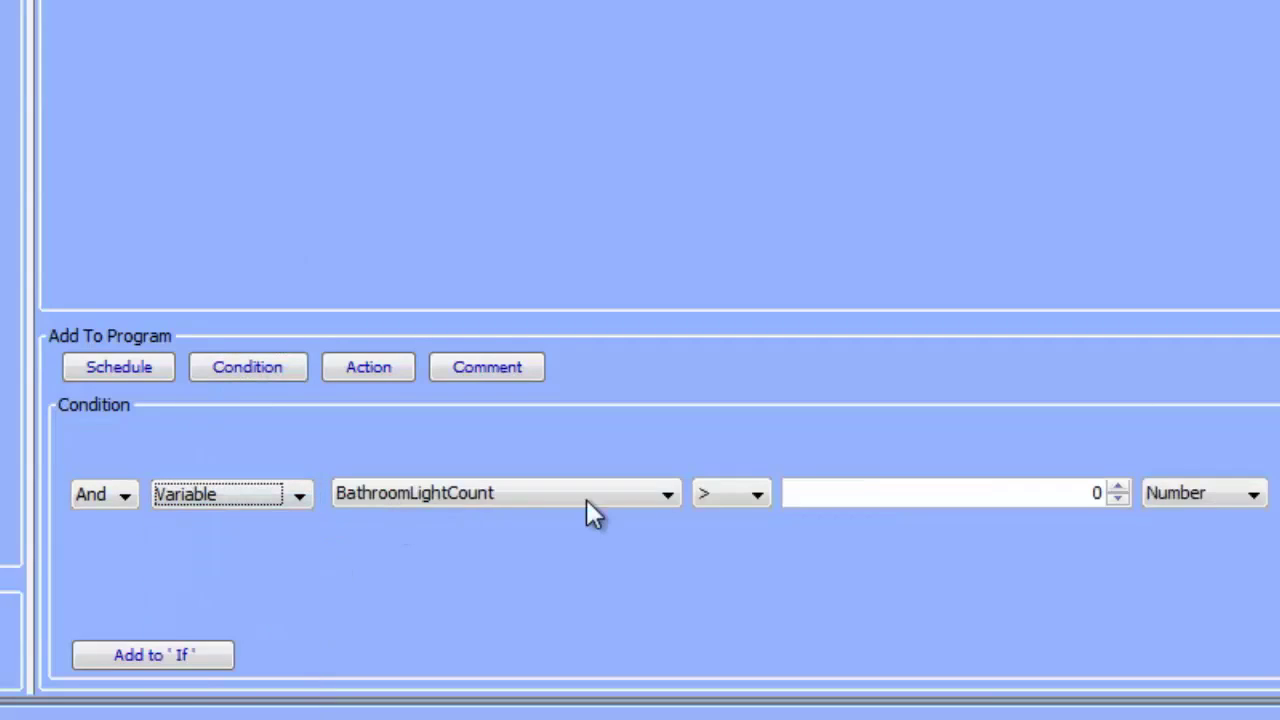
left_click(737, 496)
left_click(730, 520)
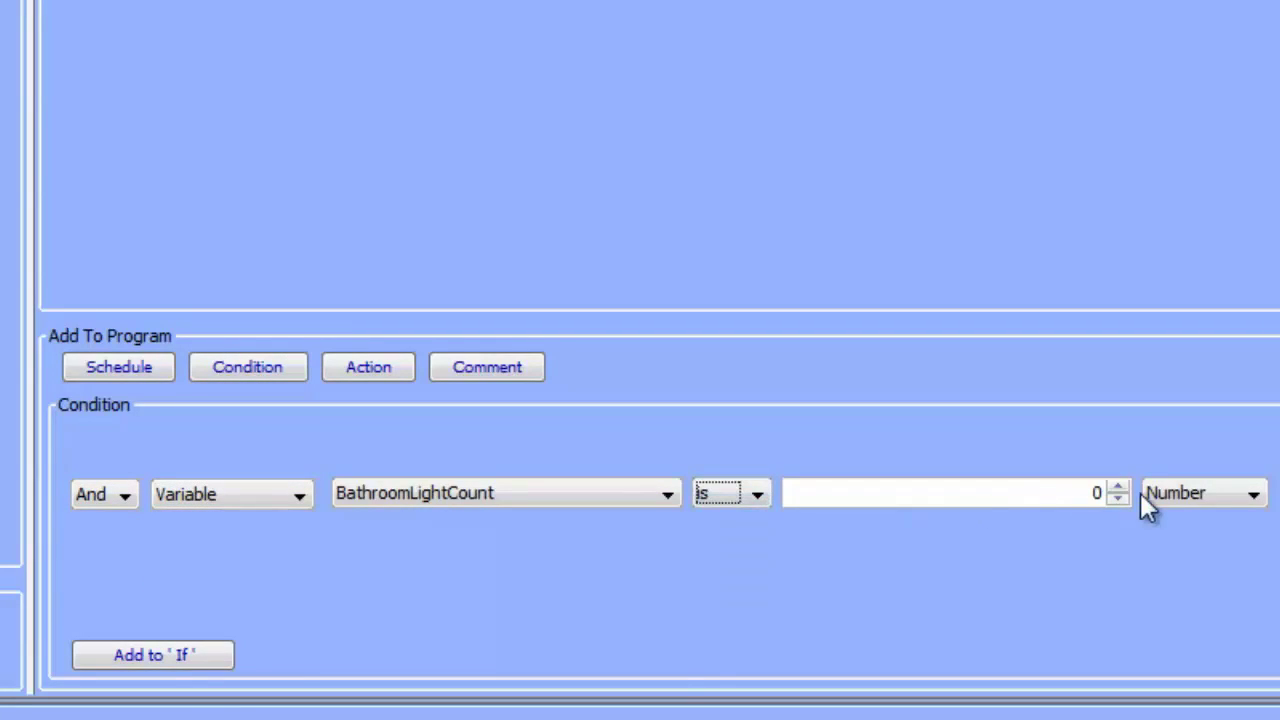
left_click(146, 656)
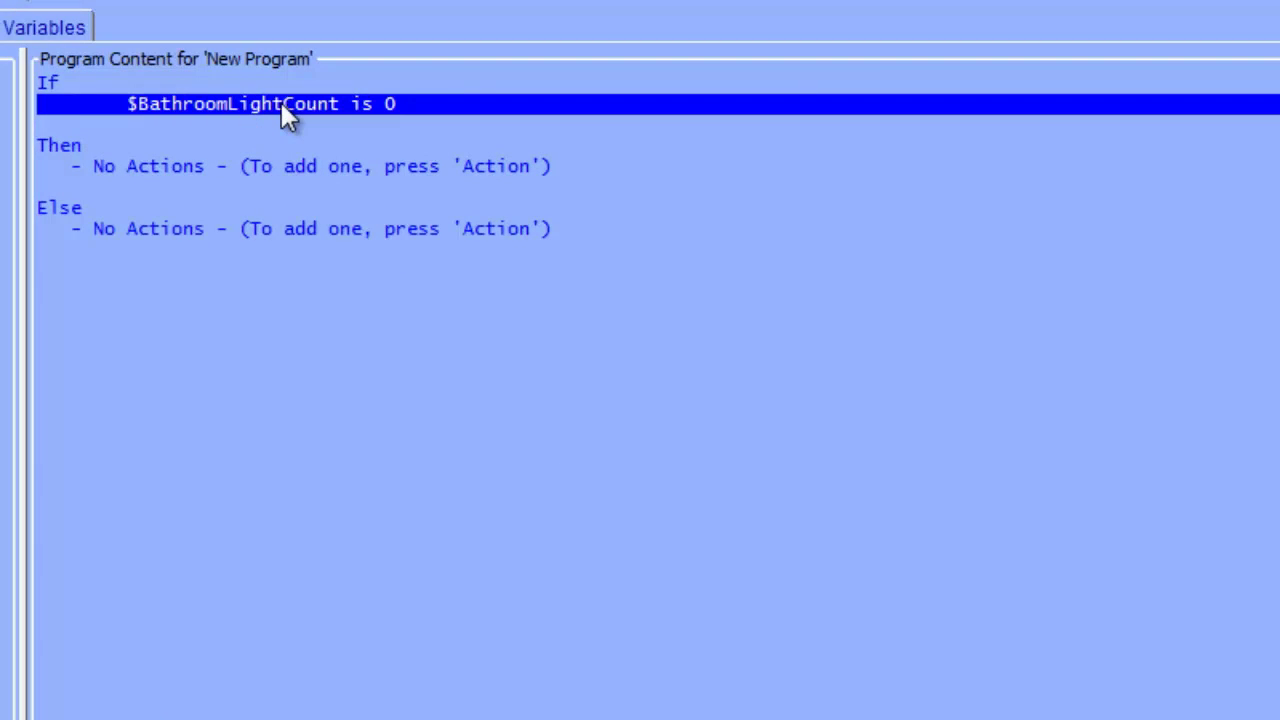
Step: Add an Insteon action to Program 4's Then section that sets Bathroom Light to Off, and save the changes
left_click(396, 393)
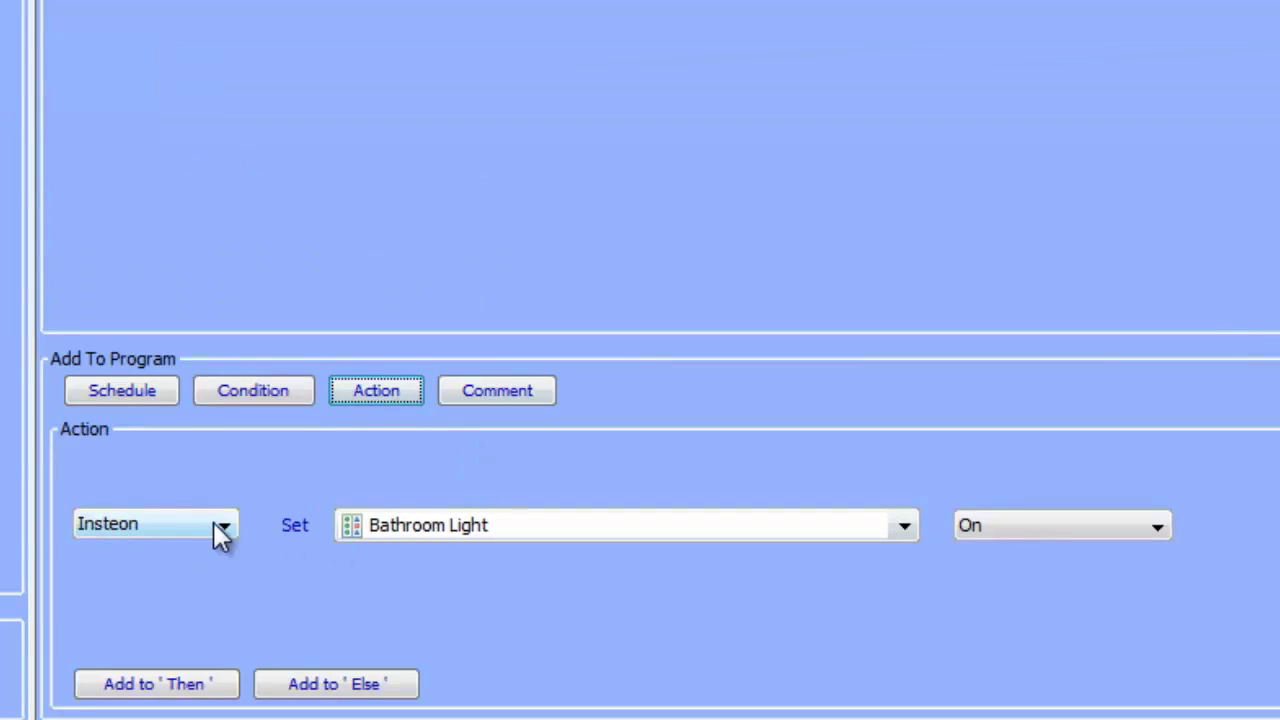
left_click(1081, 532)
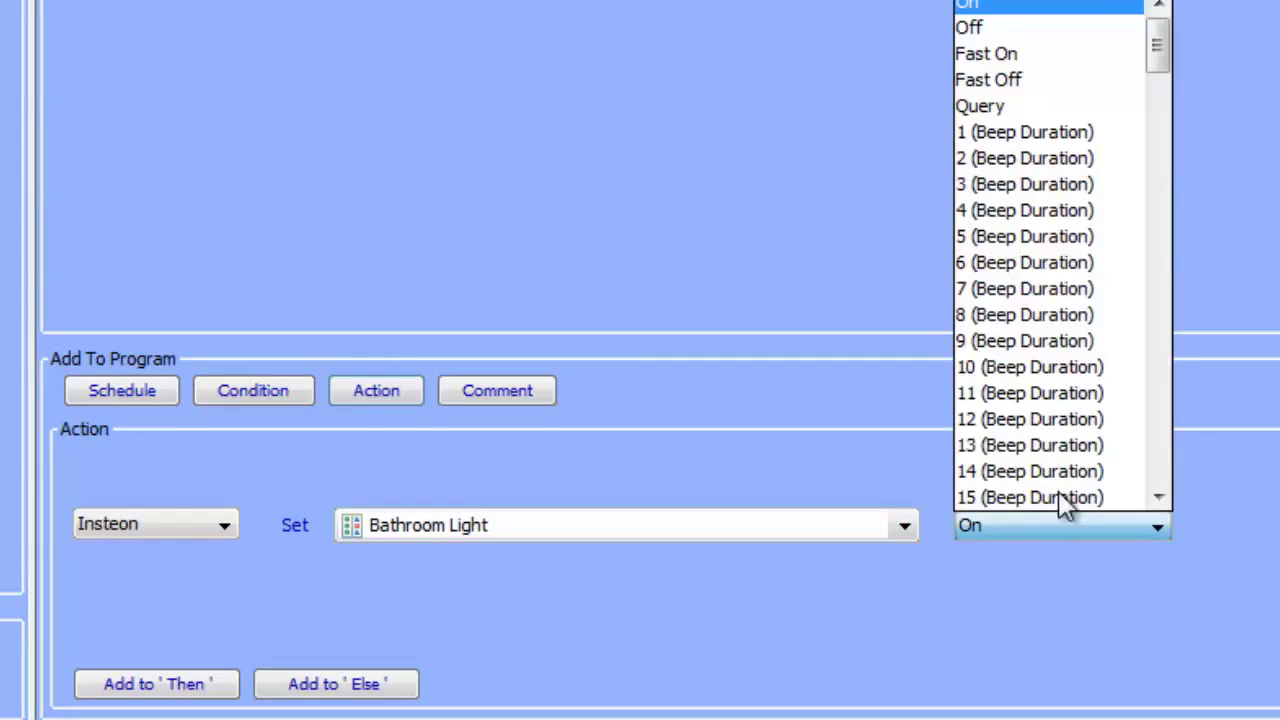
left_click(1039, 30)
left_click(197, 692)
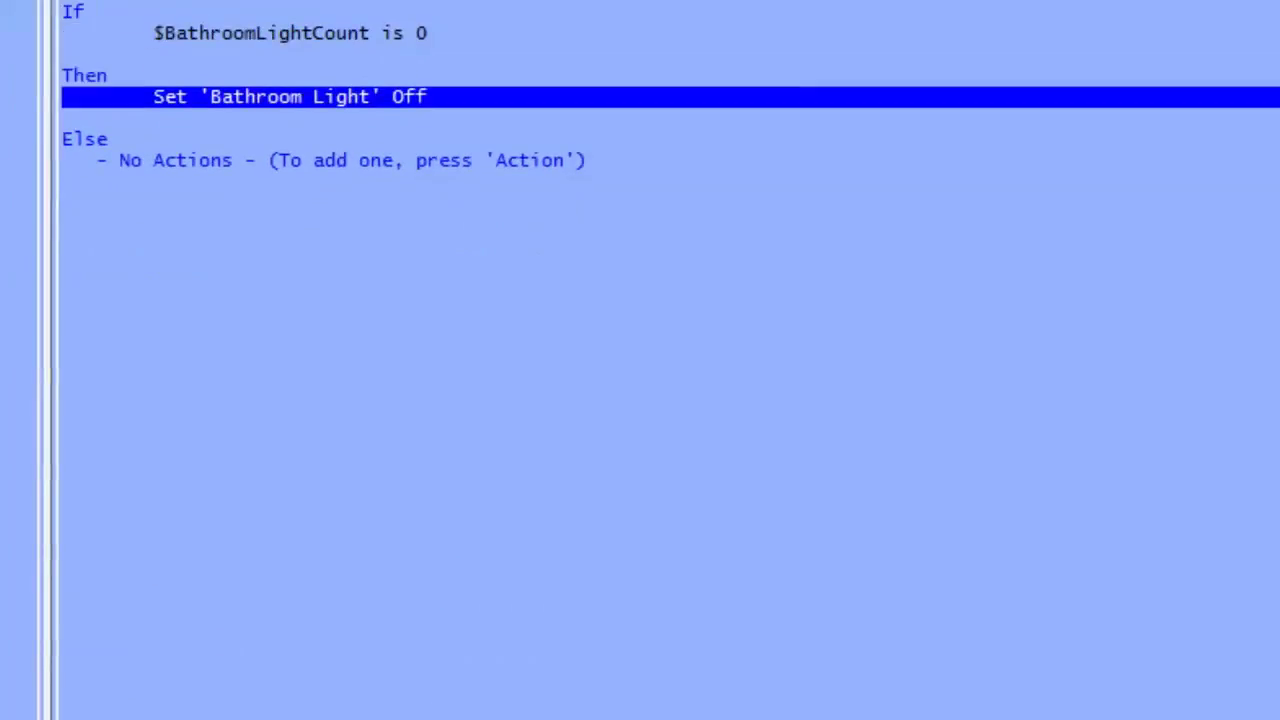
left_click(192, 665)
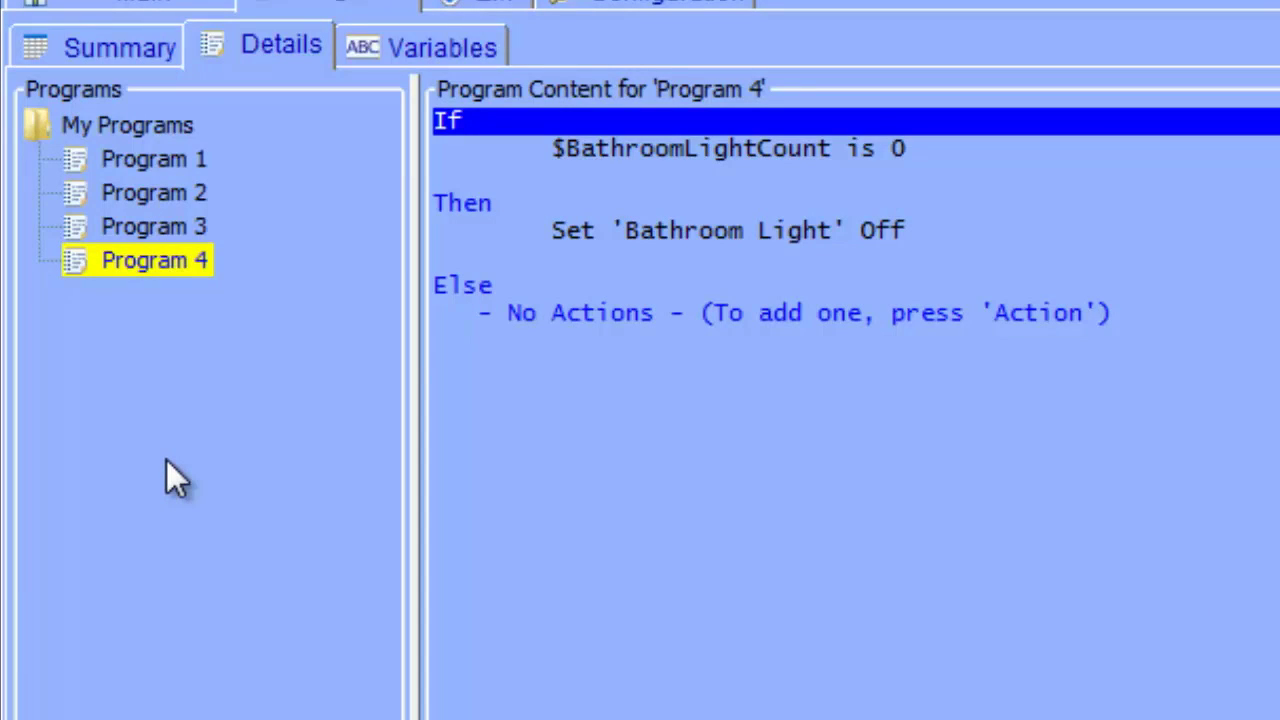
Step: Change the Wait action in Program 3's Then section to 0 minutes 5 seconds, and save the changes
left_click(193, 228)
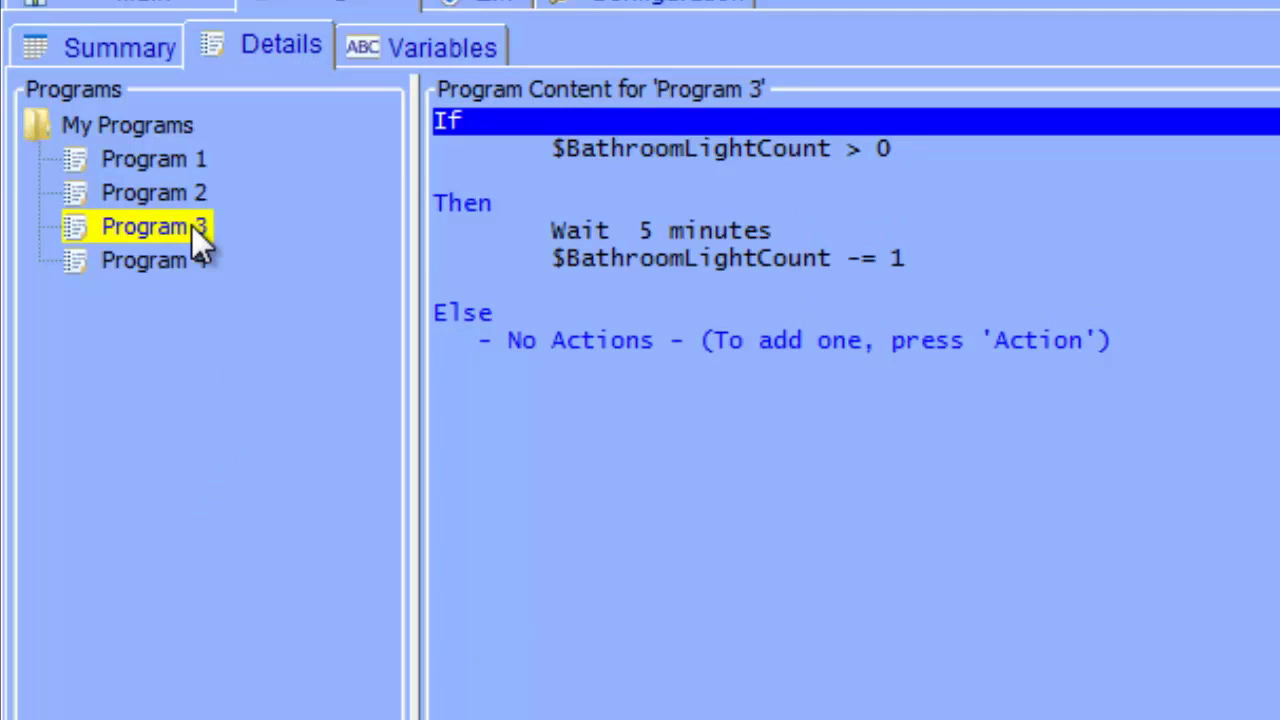
left_click(649, 231)
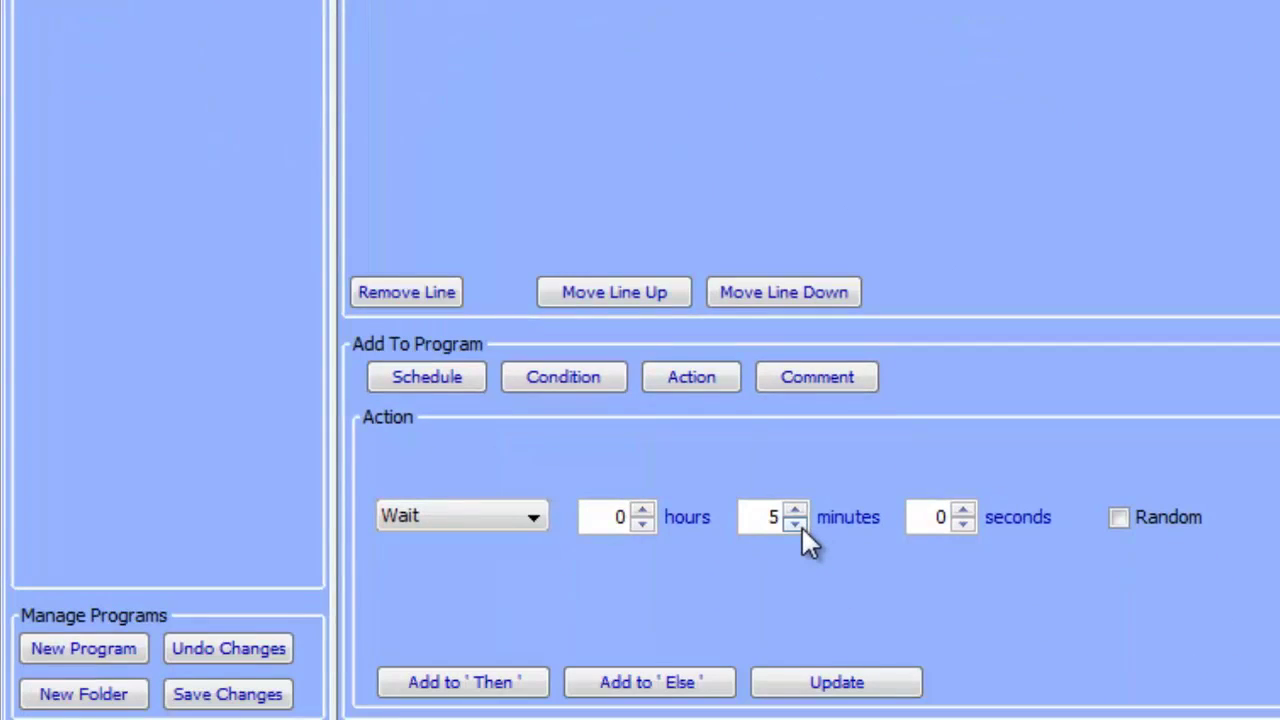
left_click(796, 524)
left_click(796, 524)
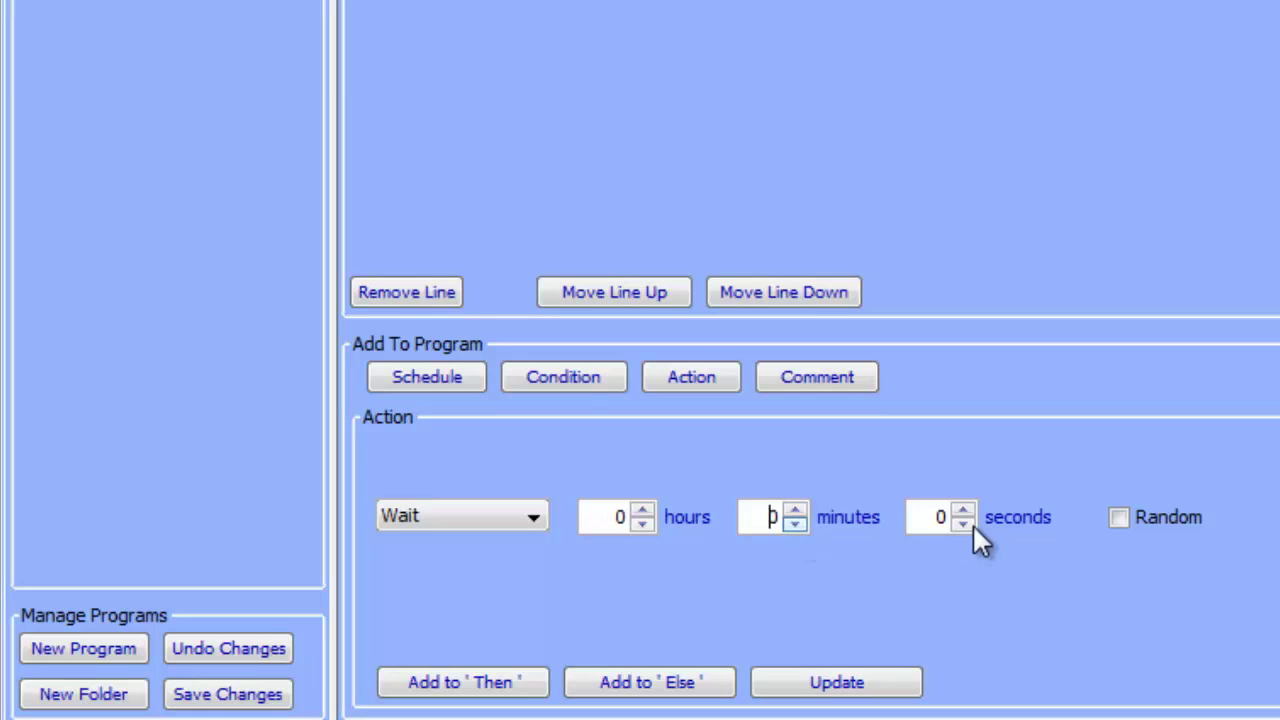
left_click(963, 510)
left_click(829, 684)
left_click(232, 704)
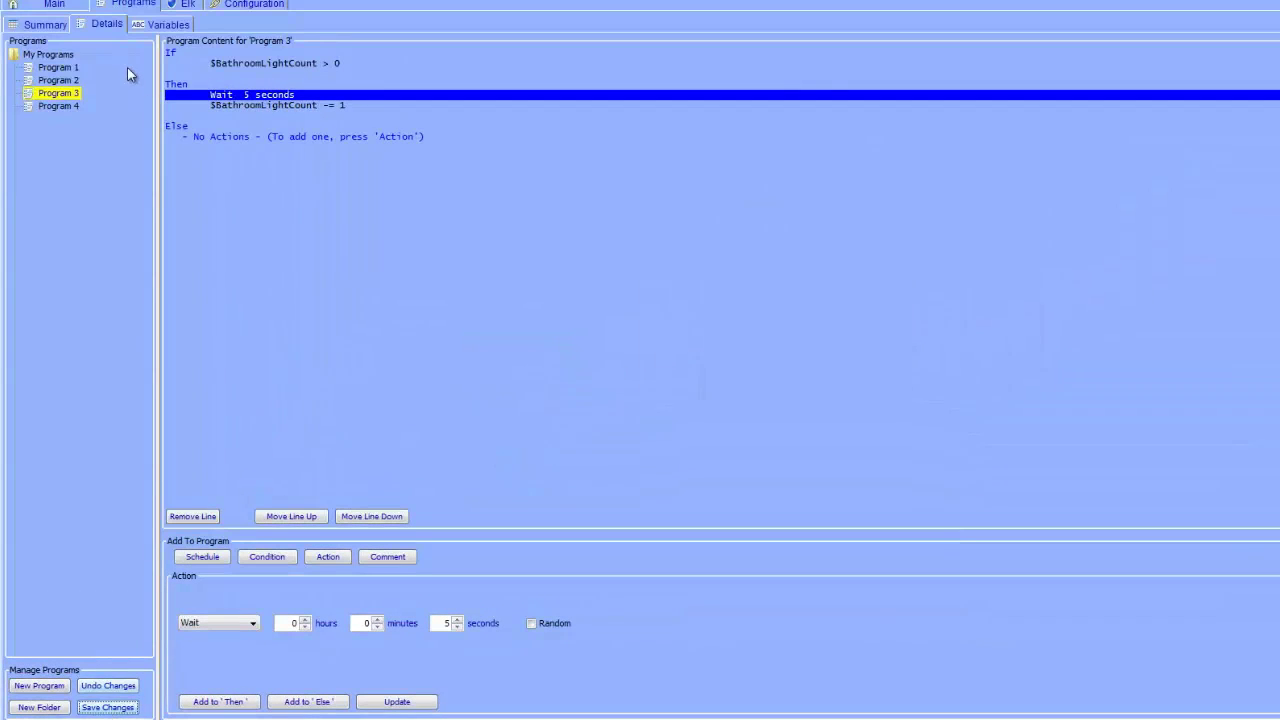